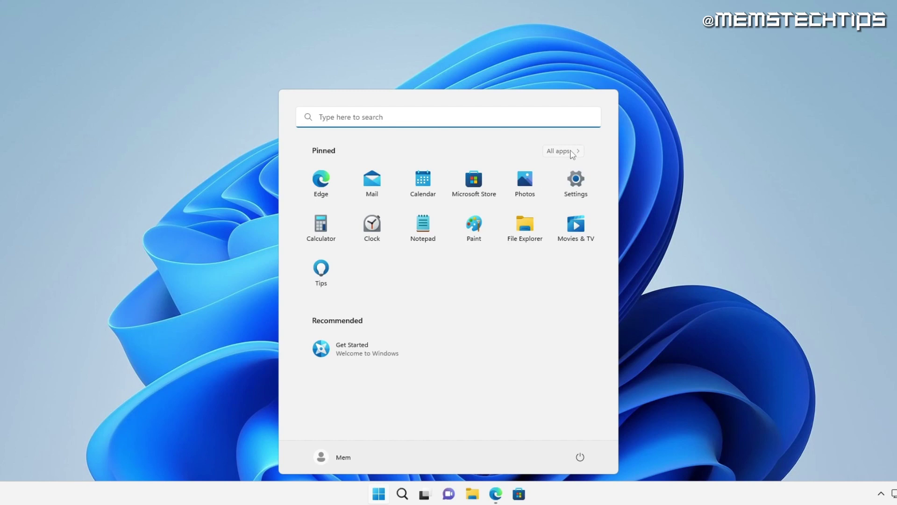
- Toggle the full app list, then view the Adblock Plus and Brave browser websites
left_click(571, 154)
left_click(571, 154)
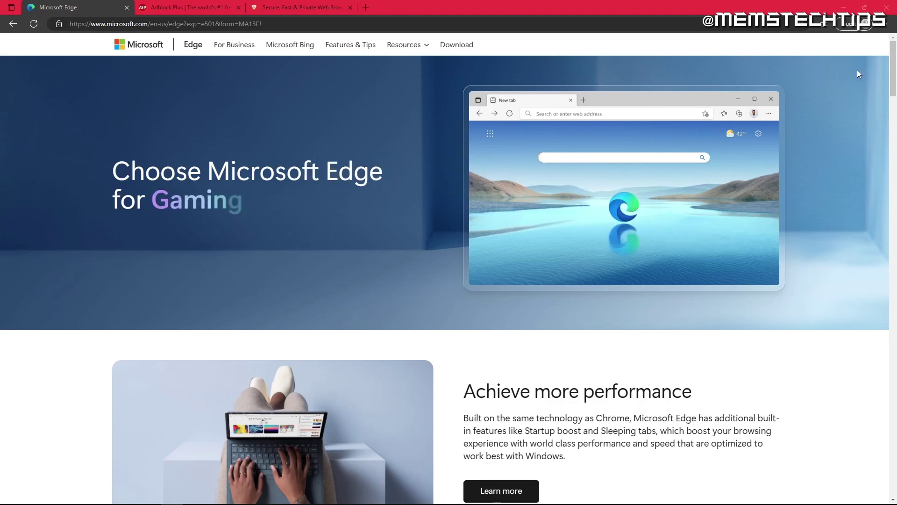
scroll(857, 74, "down", 1)
scroll(856, 75, "down", 1)
scroll(857, 77, "down", 1)
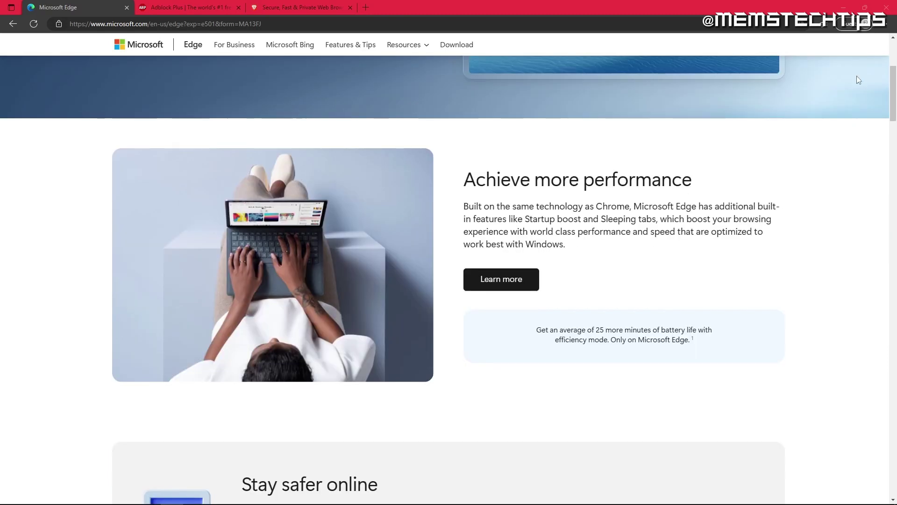
scroll(857, 76, "down", 1)
scroll(857, 76, "down", 2)
scroll(857, 76, "down", 1)
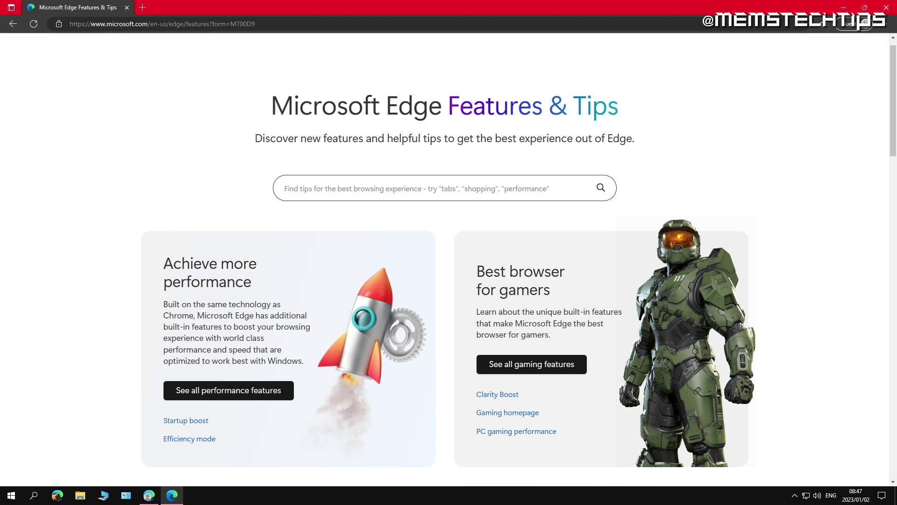
scroll(449, 259, "down", 6)
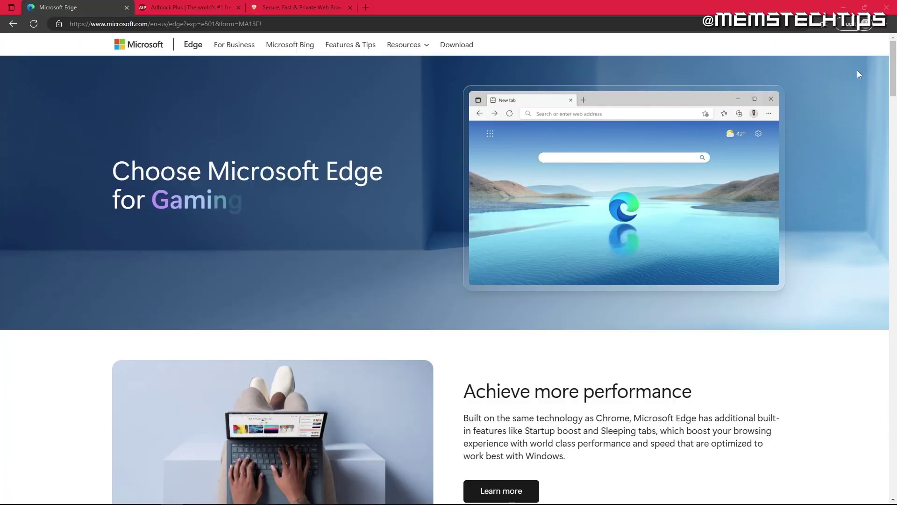
scroll(857, 71, "down", 2)
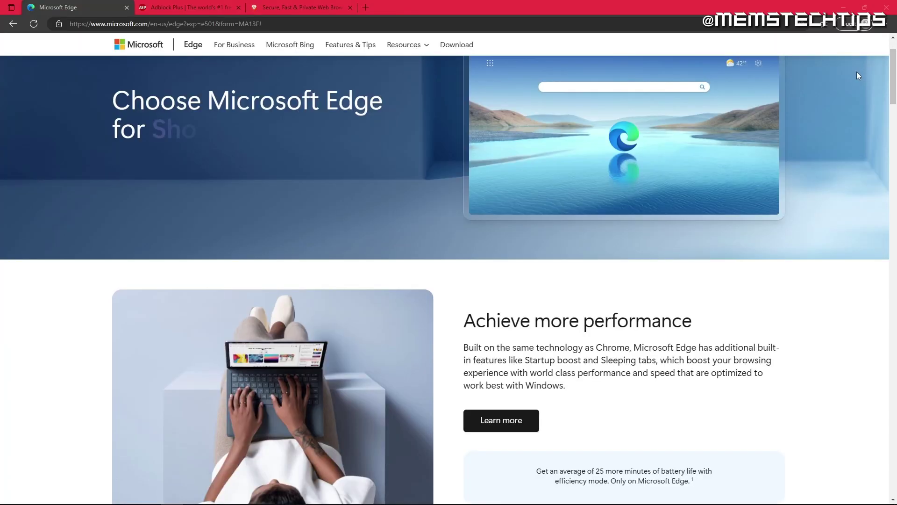
scroll(856, 73, "down", 2)
left_click(194, 7)
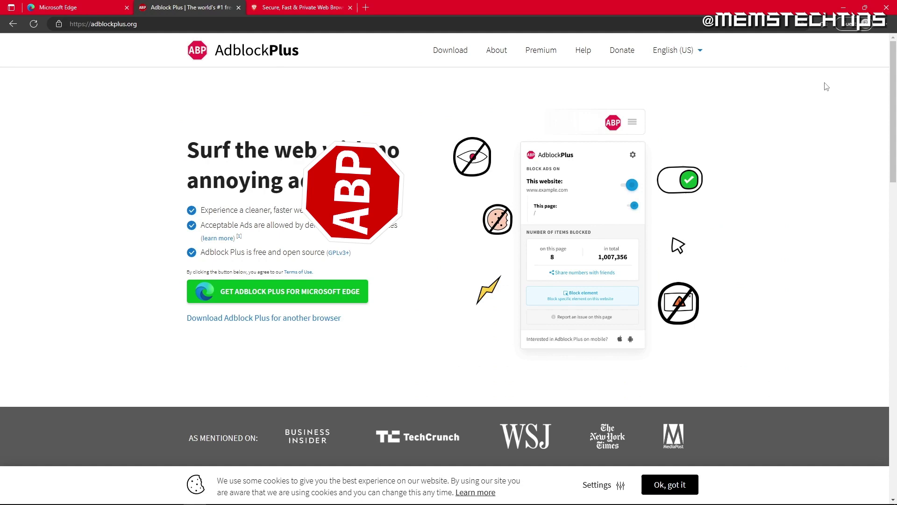
left_click(297, 11)
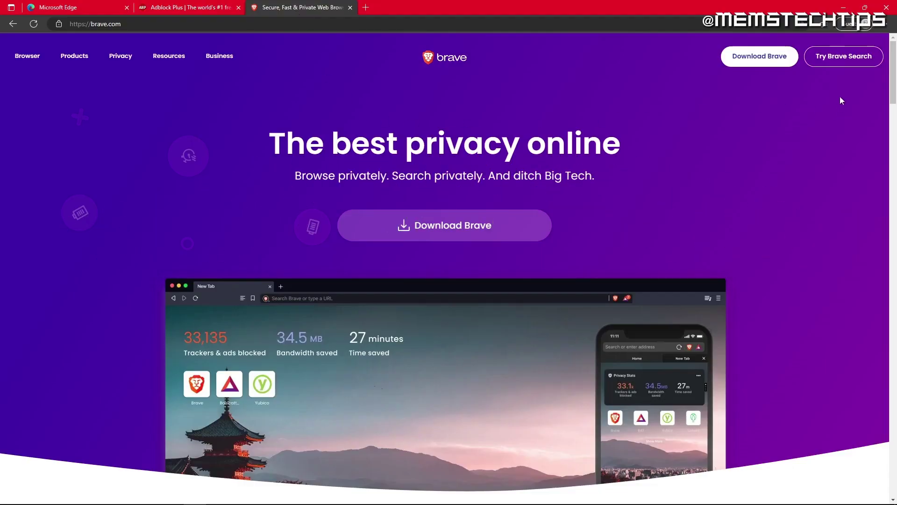
scroll(840, 98, "down", 2)
scroll(835, 109, "down", 3)
scroll(838, 122, "down", 1)
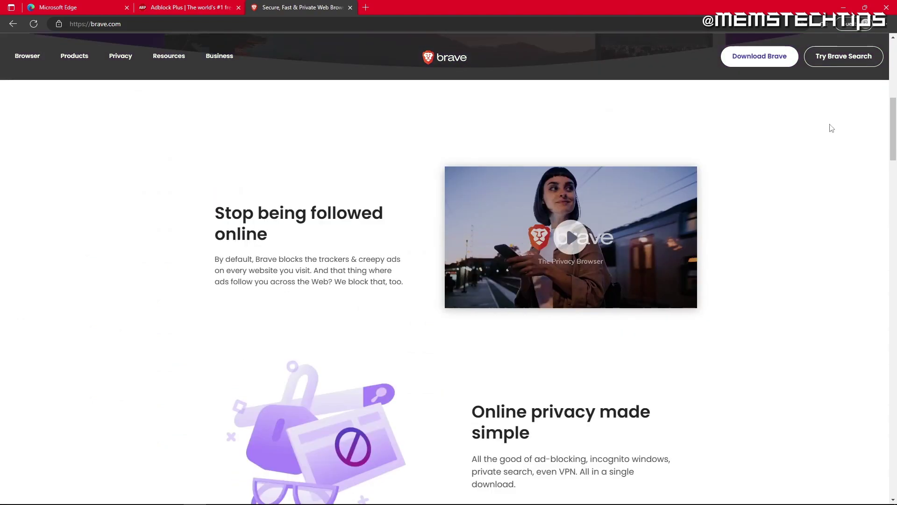
scroll(831, 128, "down", 2)
scroll(830, 141, "down", 2)
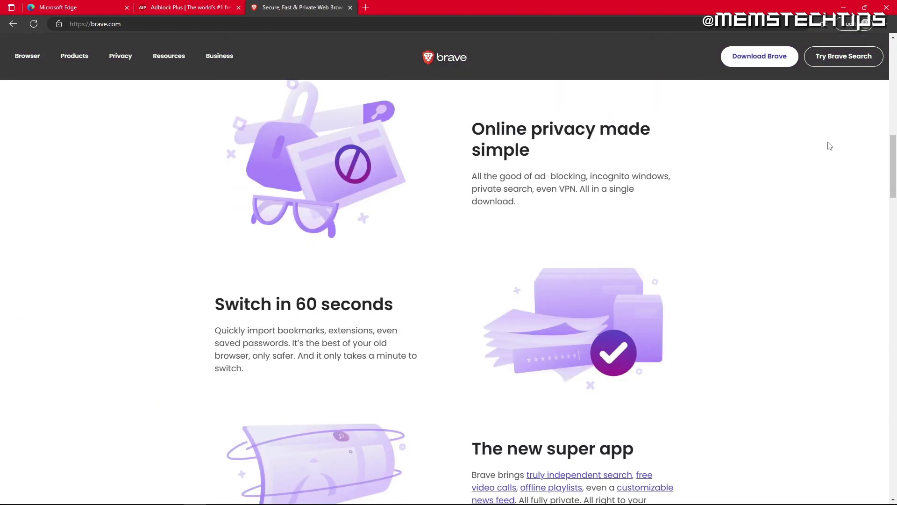
scroll(829, 145, "down", 3)
scroll(829, 151, "down", 1)
scroll(827, 155, "down", 1)
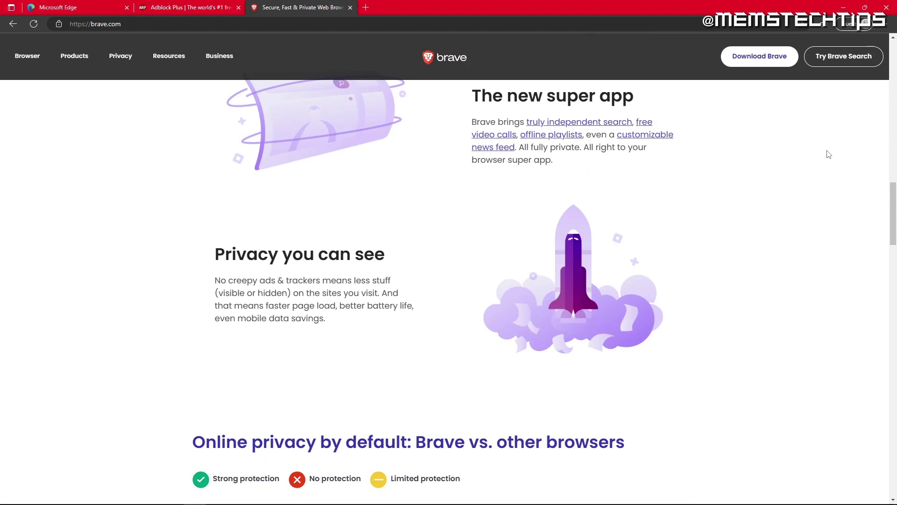
scroll(828, 158, "down", 1)
scroll(826, 160, "down", 3)
scroll(827, 161, "down", 1)
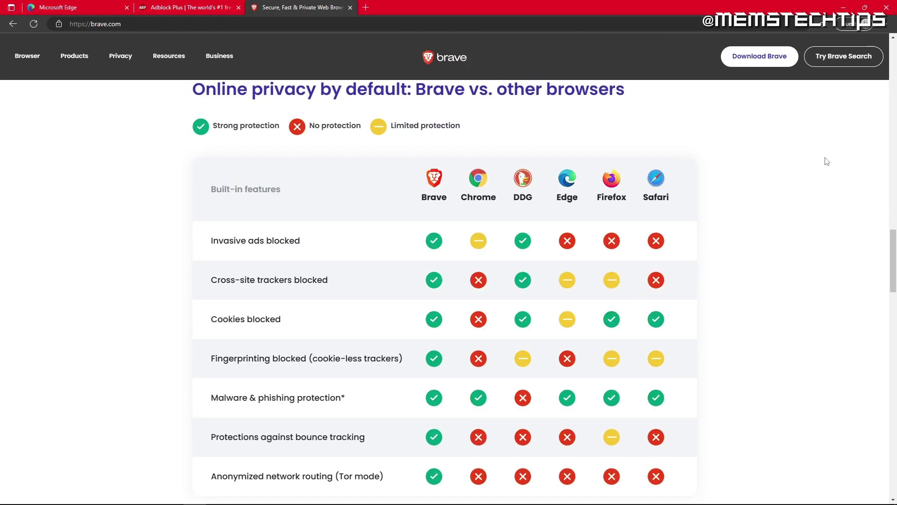
scroll(826, 162, "down", 4)
scroll(826, 162, "down", 2)
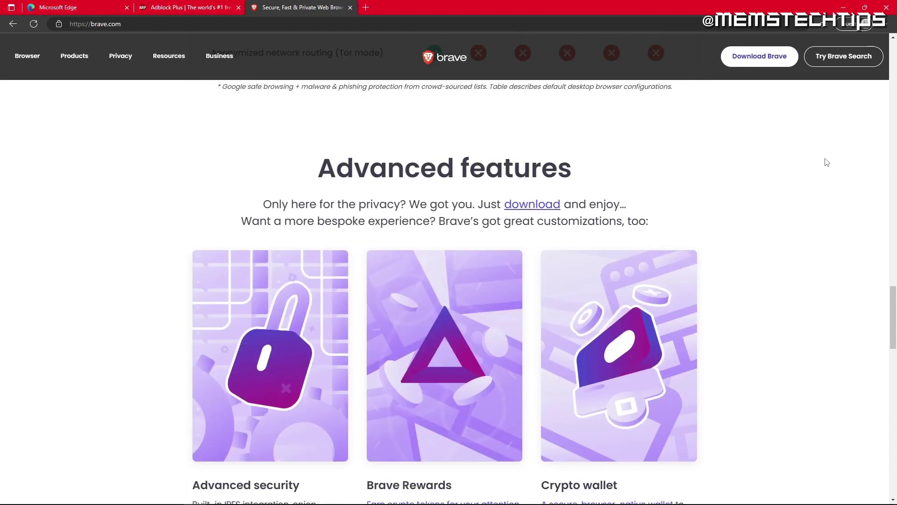
scroll(826, 163, "down", 1)
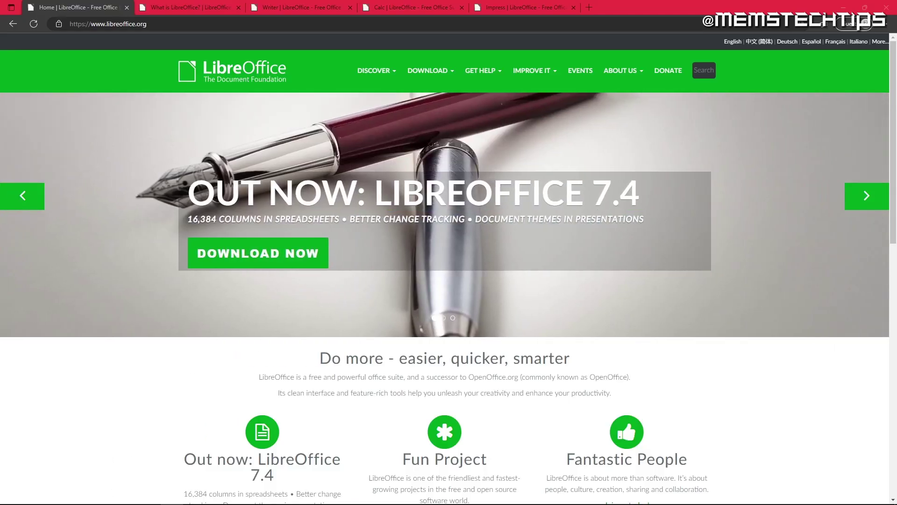
- Browse the What is LibreOffice?, Writer, Calc and Impress pages, revisiting Calc and Impress
left_click(212, 9)
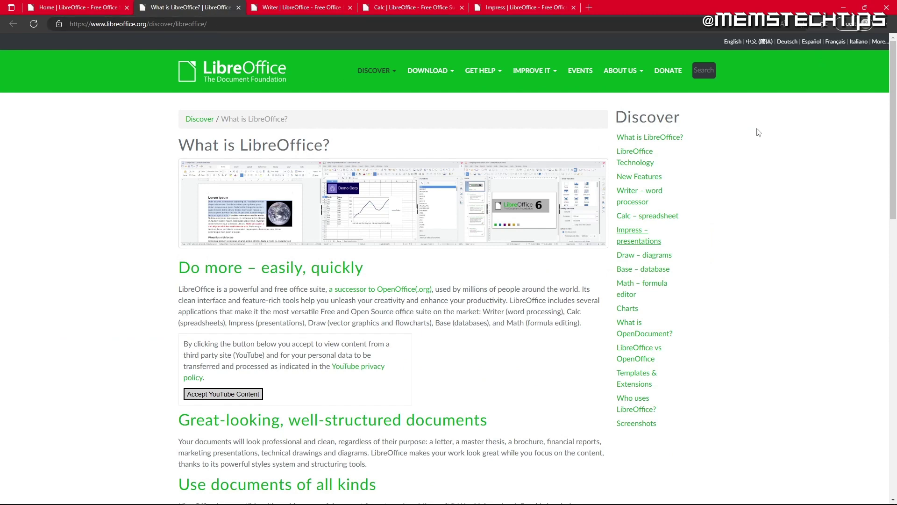
scroll(788, 132, "down", 1)
key("ctrl+Tab")
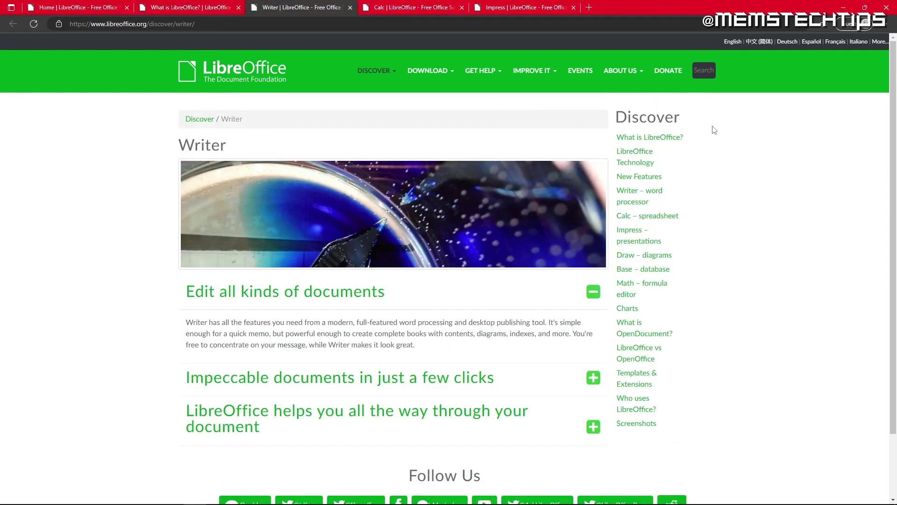
left_click(403, 8)
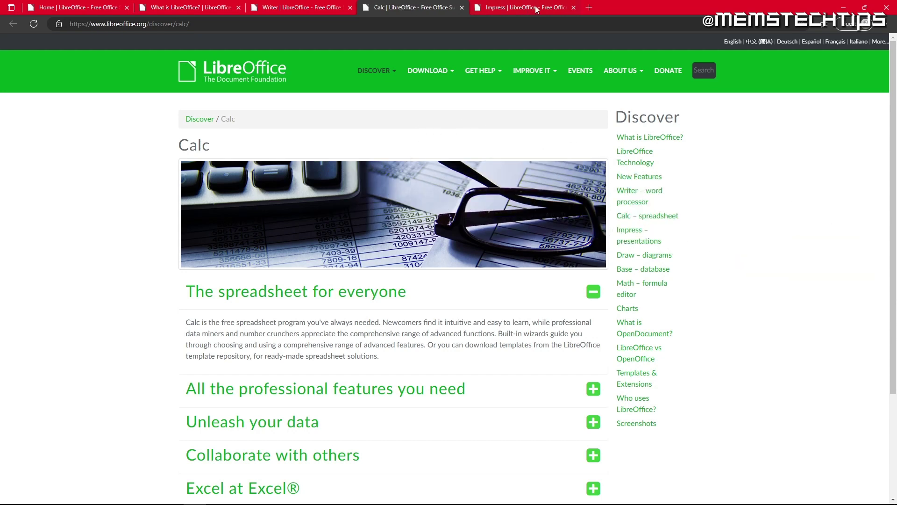
left_click(535, 9)
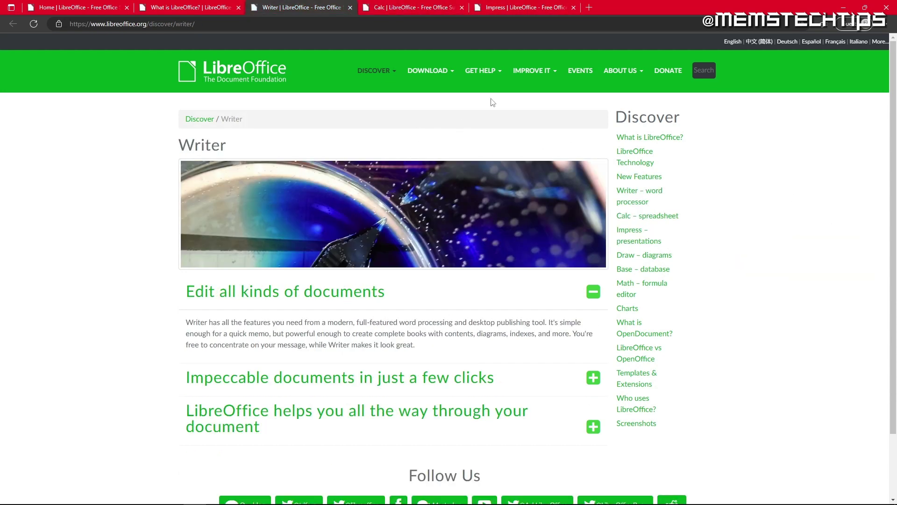
left_click(403, 8)
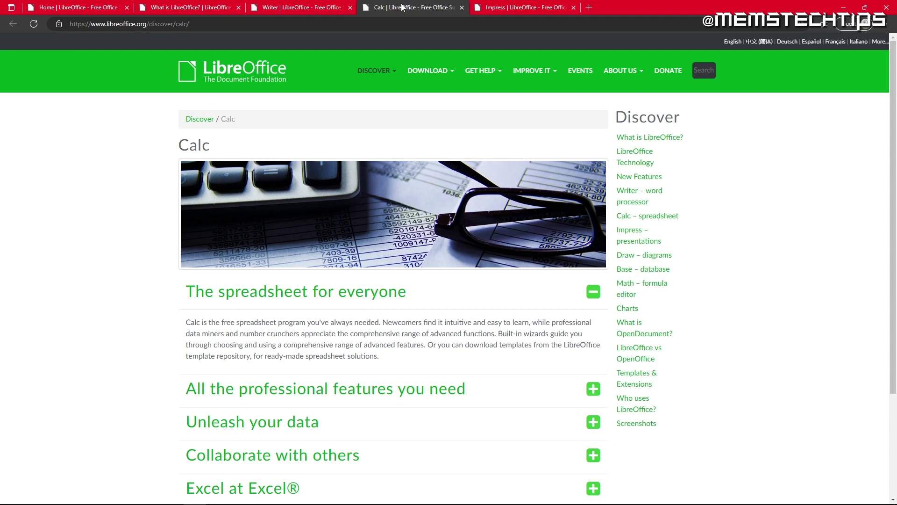
left_click(535, 9)
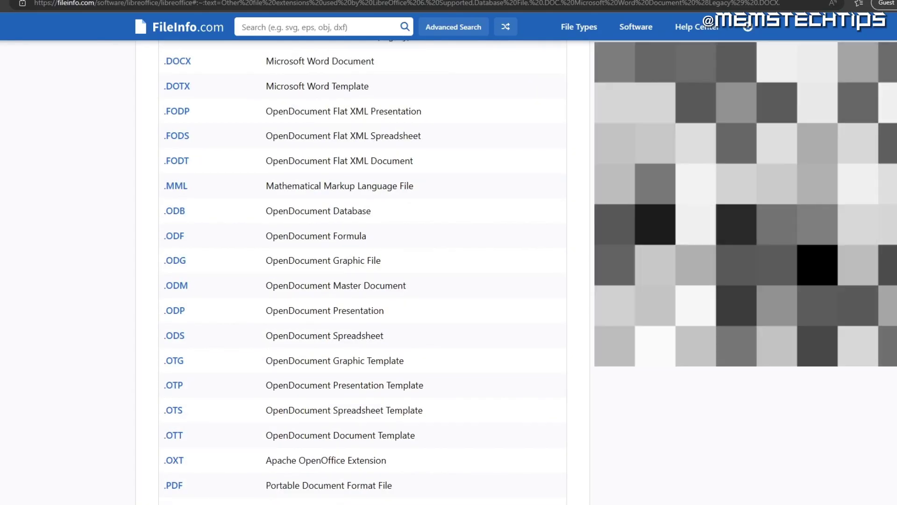
scroll(362, 281, "down", 1)
scroll(362, 281, "down", 1)
scroll(362, 280, "down", 1)
scroll(363, 280, "down", 1)
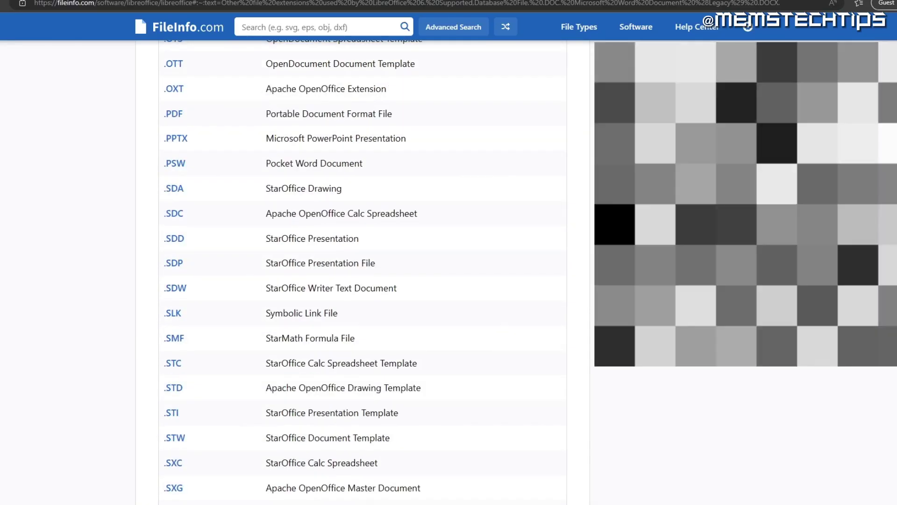
scroll(362, 281, "down", 1)
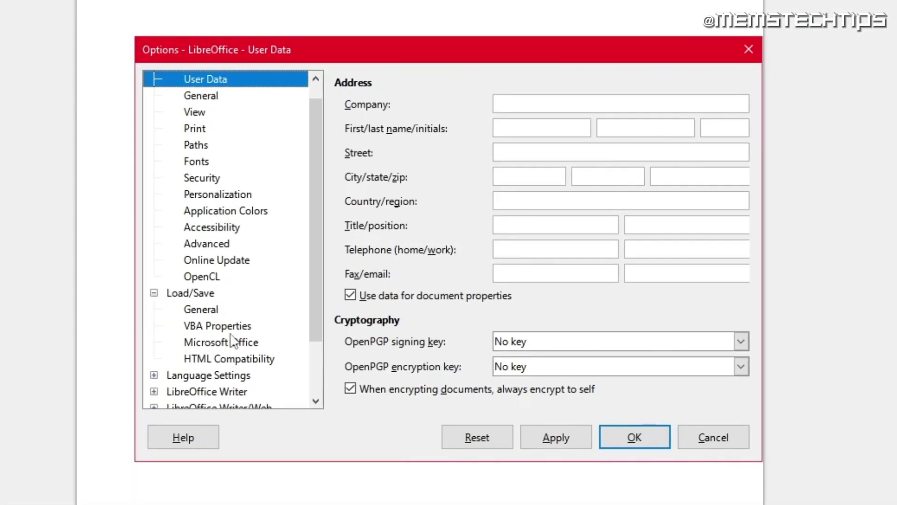
- In Load/Save General, set Always save as to Word .docx for text and .pptx for presentations
left_click(220, 310)
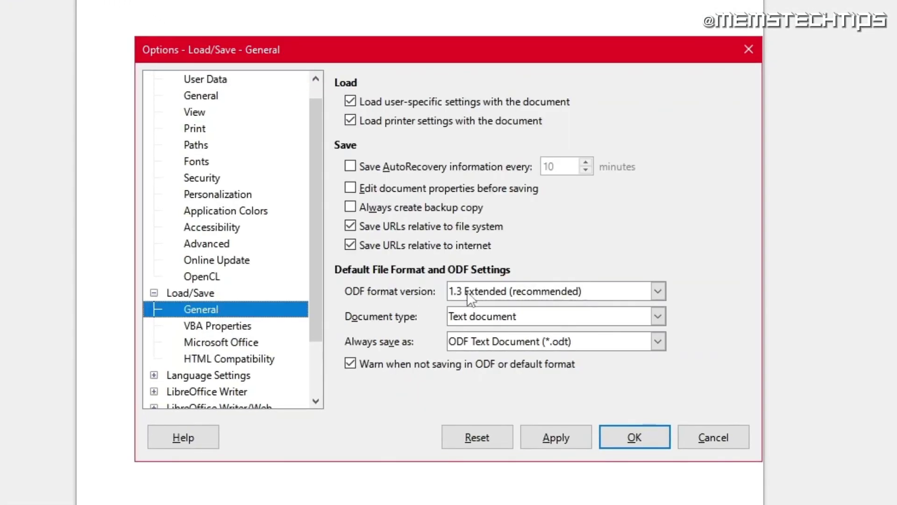
left_click(499, 342)
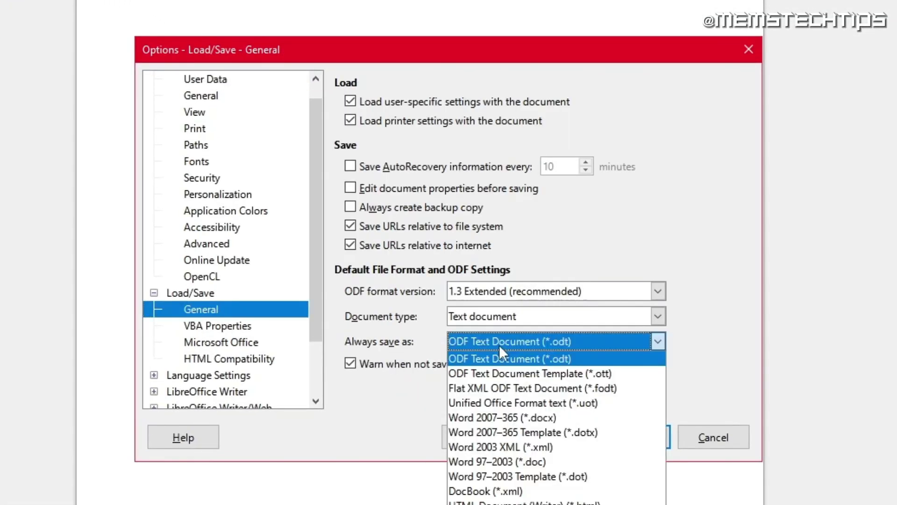
left_click(546, 416)
left_click(638, 318)
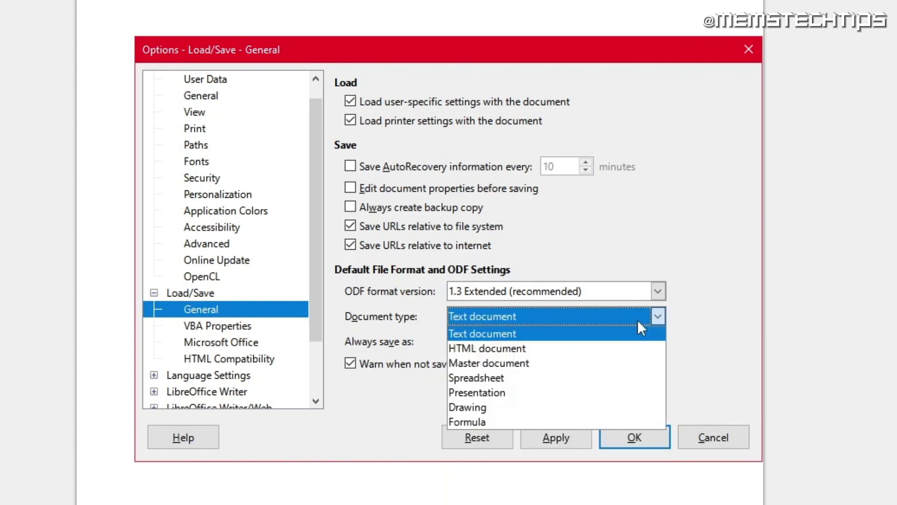
left_click(594, 379)
left_click(598, 343)
left_click(351, 364)
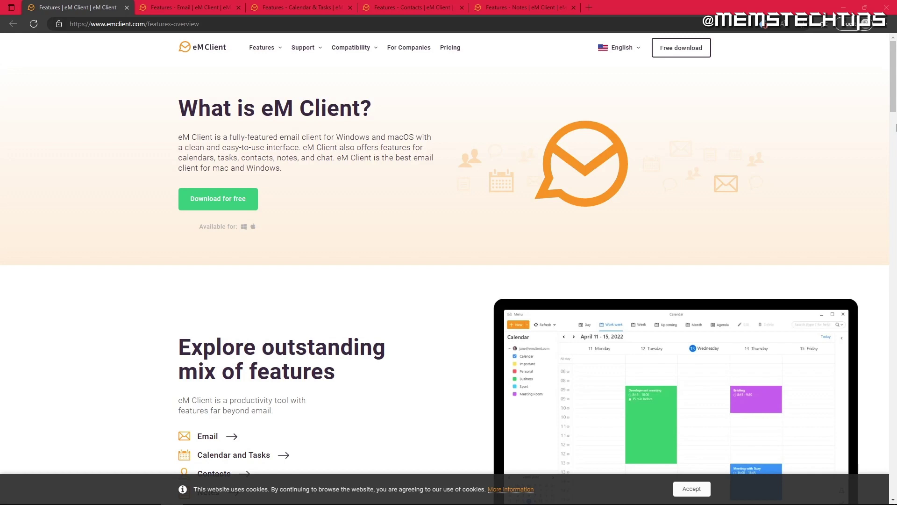
- Advance the screenshot slideshows on the eM Client email and Calendar & Tasks pages
left_click(201, 9)
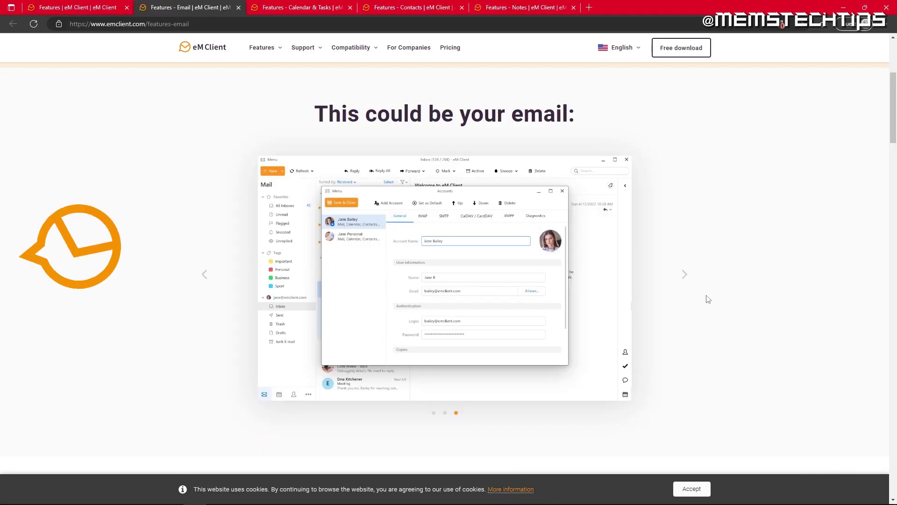
left_click(687, 279)
key("ctrl+Tab")
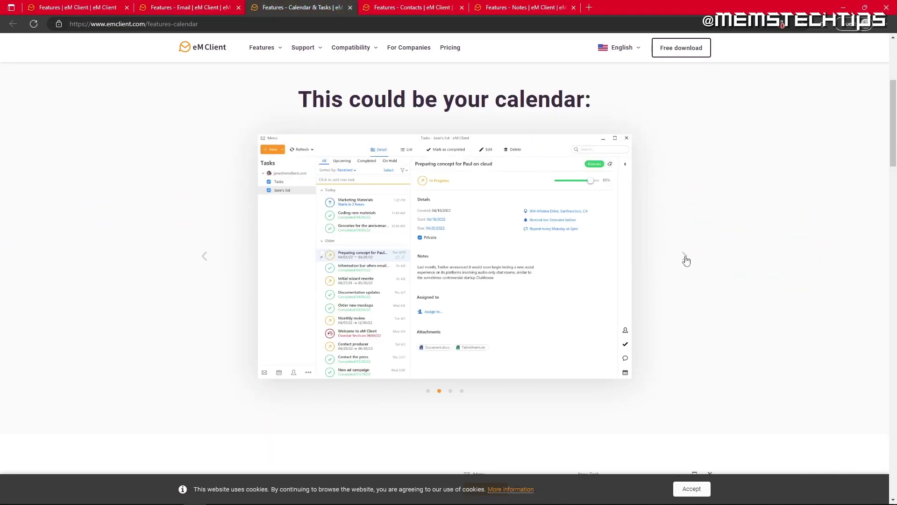
left_click(686, 260)
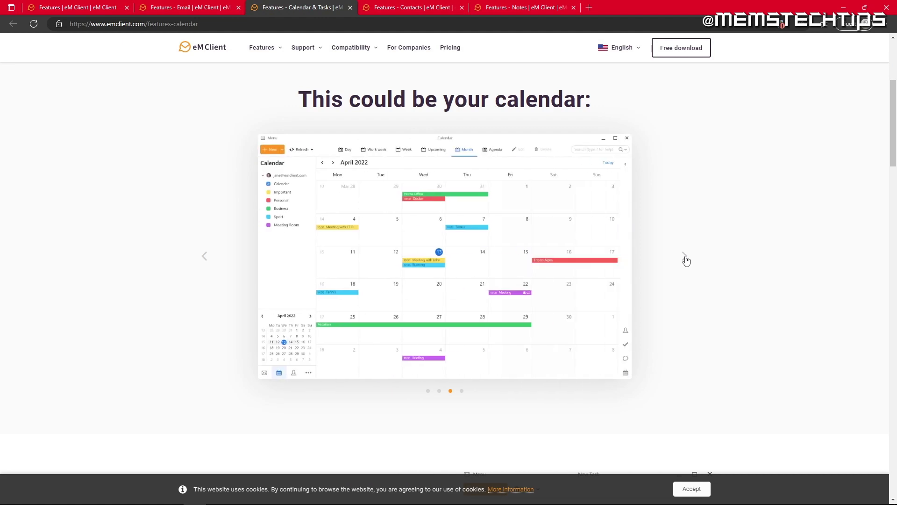
- Cycle through the contacts screenshots, including business cards and contact history
key("ctrl+Tab")
left_click(686, 258)
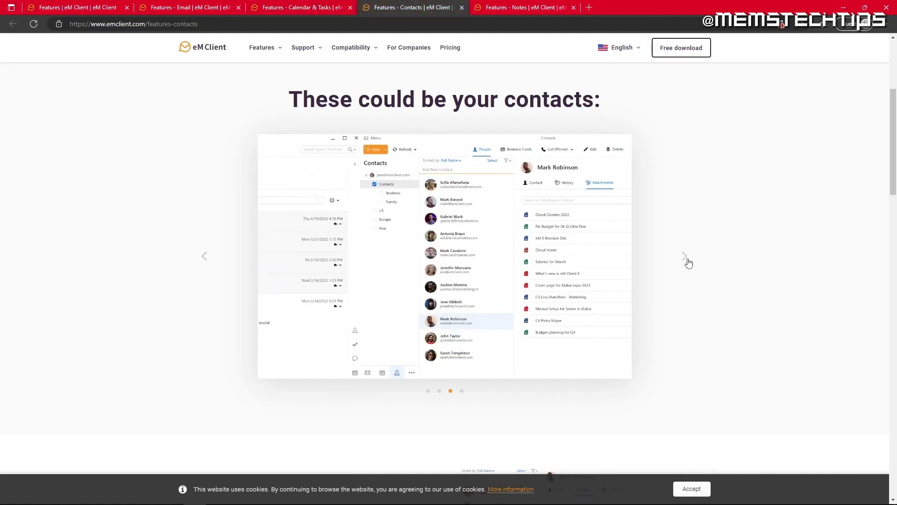
left_click(686, 260)
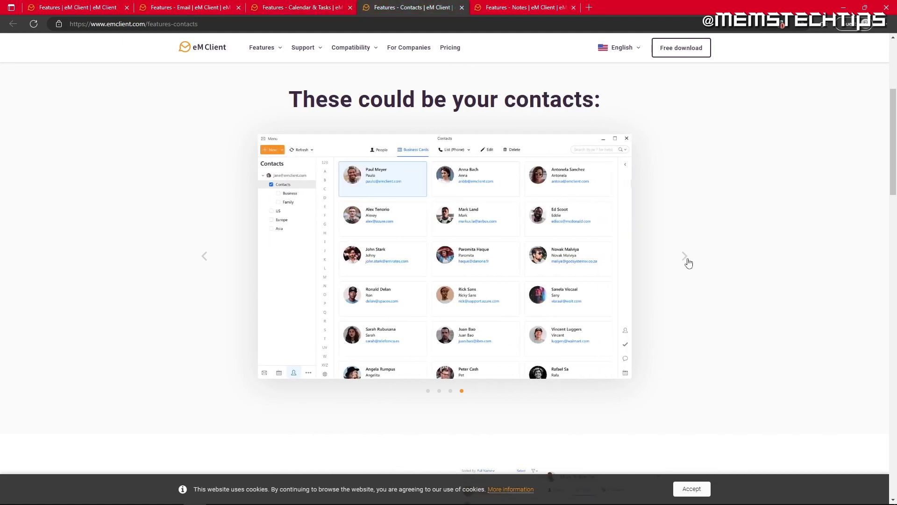
left_click(687, 261)
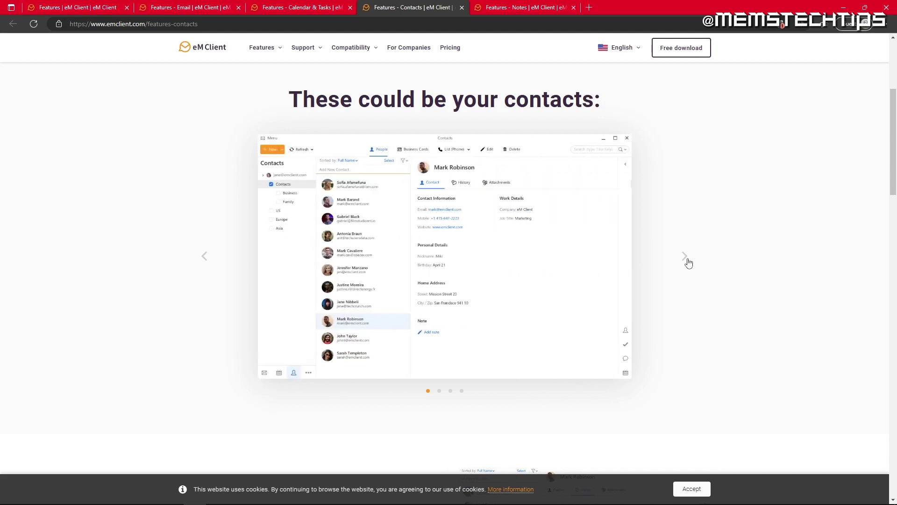
left_click(686, 259)
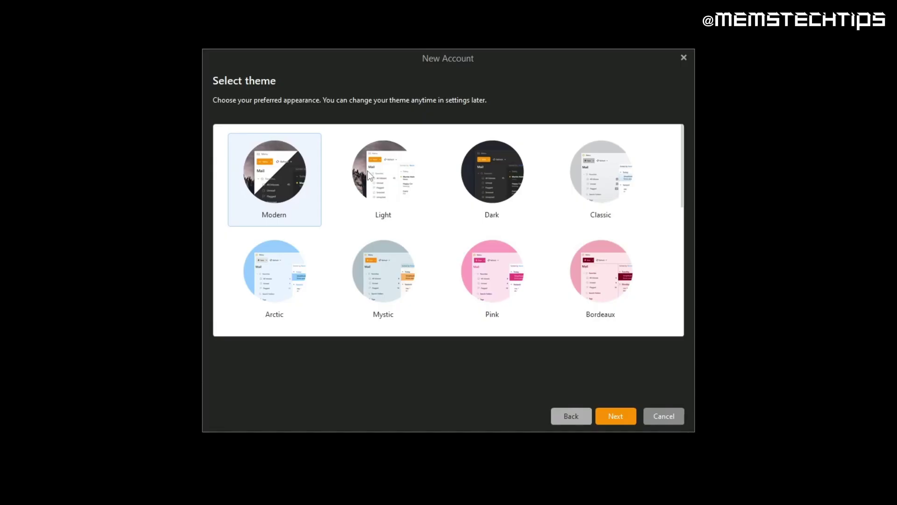
- Preview the Light, Dark and Classic themes, then choose the Bordeaux theme
left_click(367, 170)
left_click(488, 177)
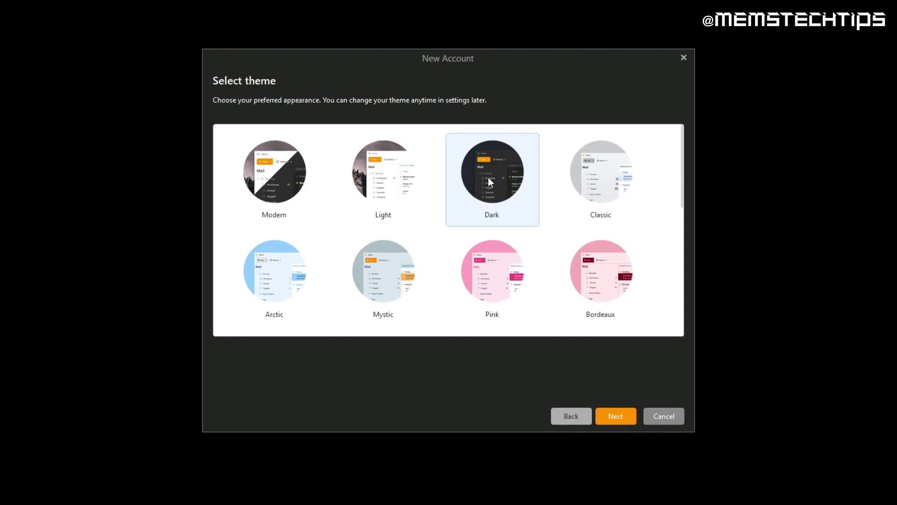
left_click(619, 180)
left_click(625, 272)
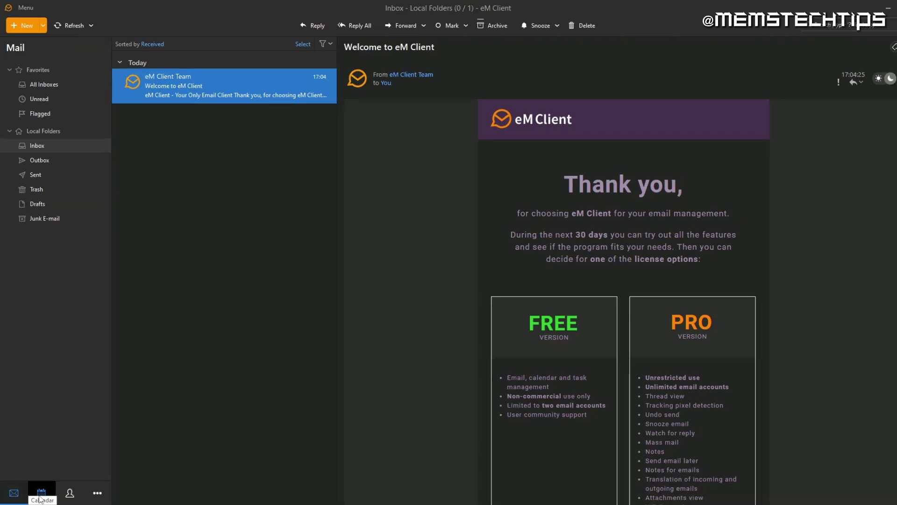
- Visit the calendar, contacts and remaining views, then bring up the signature editor
left_click(41, 493)
left_click(69, 493)
left_click(98, 492)
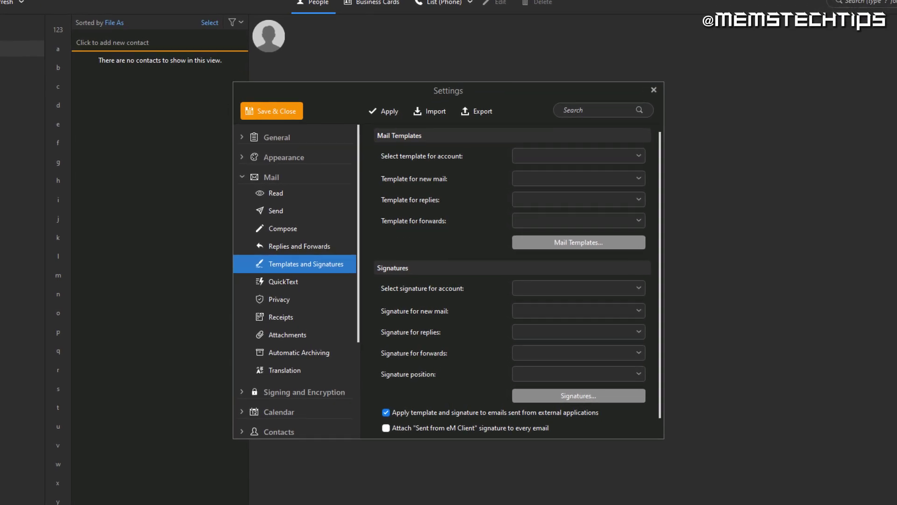
left_click(578, 396)
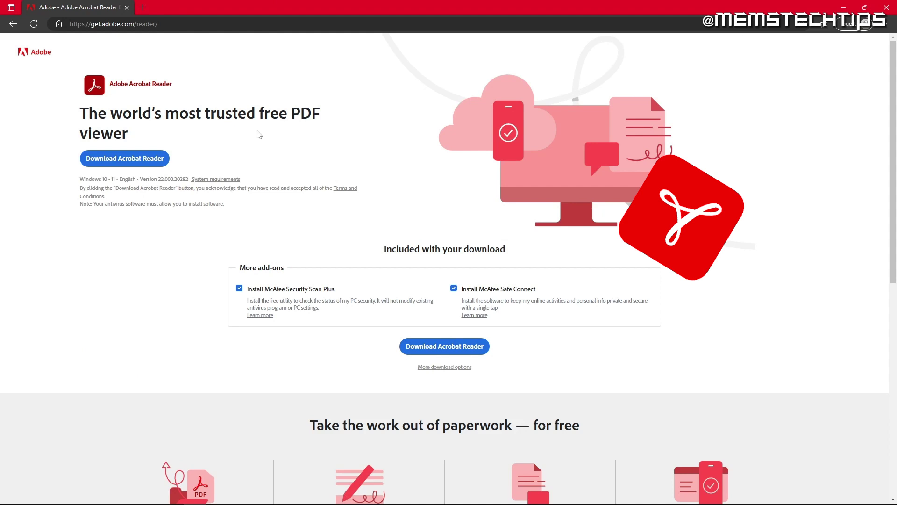
scroll(894, 60, "down", 1)
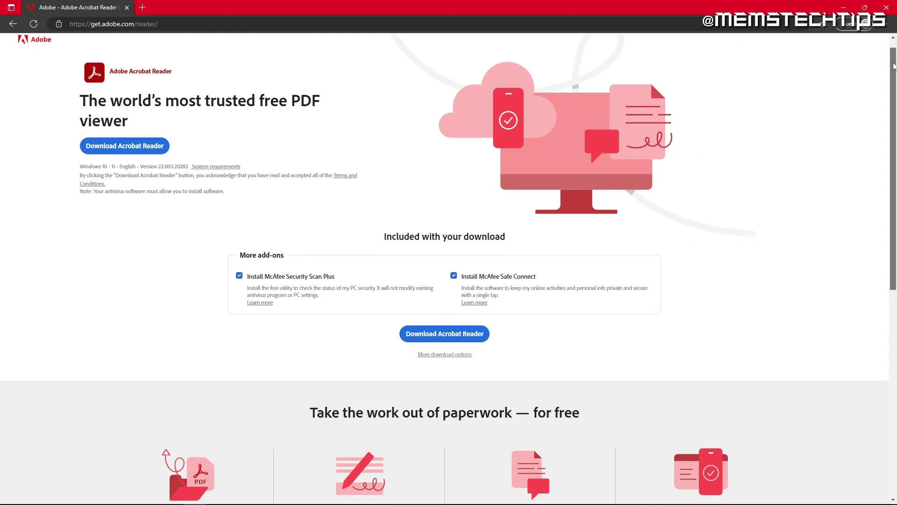
scroll(894, 60, "down", 1)
scroll(894, 59, "down", 1)
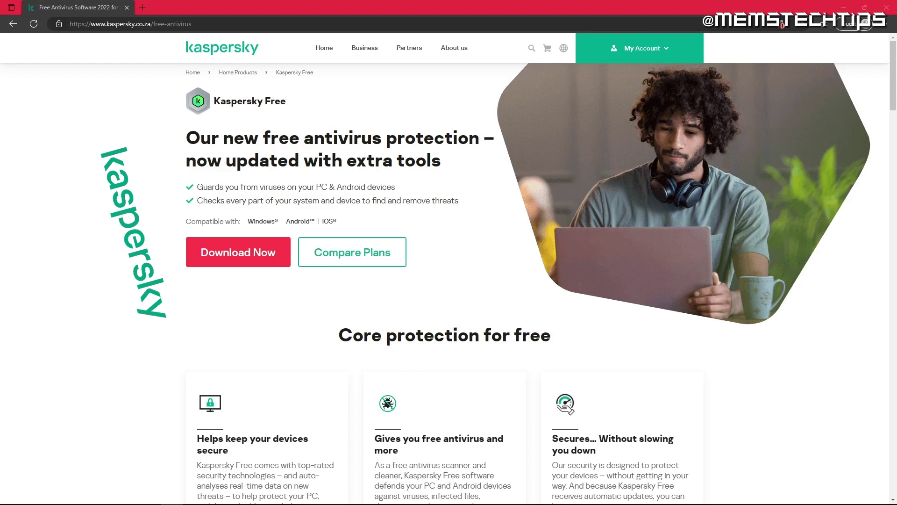
scroll(869, 107, "down", 1)
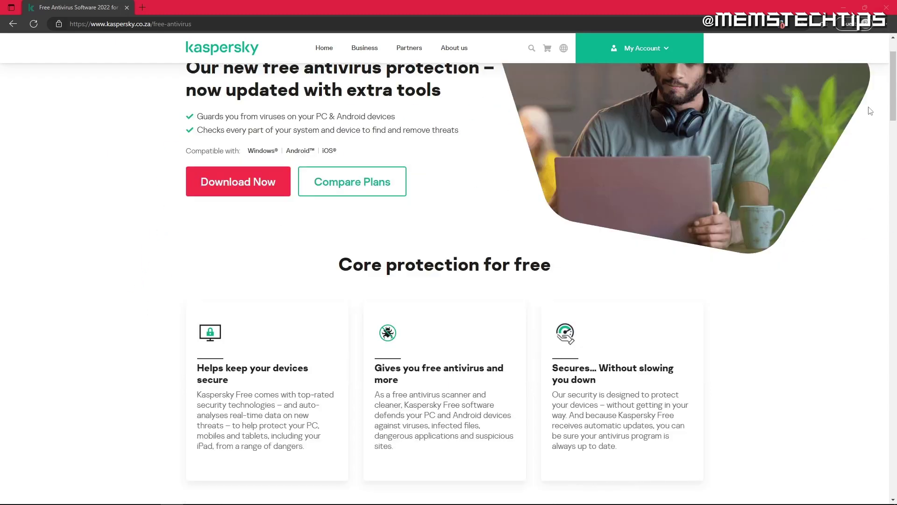
scroll(868, 112, "down", 1)
scroll(867, 120, "down", 2)
scroll(866, 122, "down", 1)
scroll(867, 125, "down", 2)
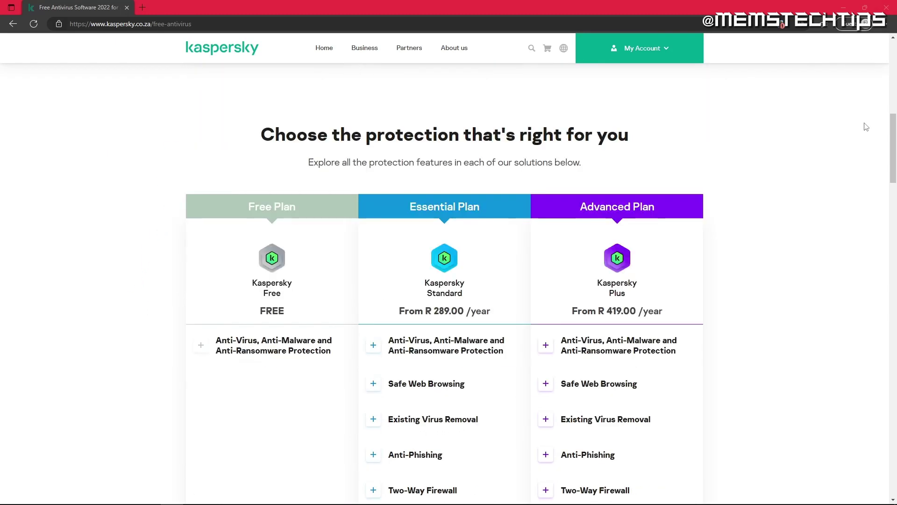
scroll(867, 128, "down", 2)
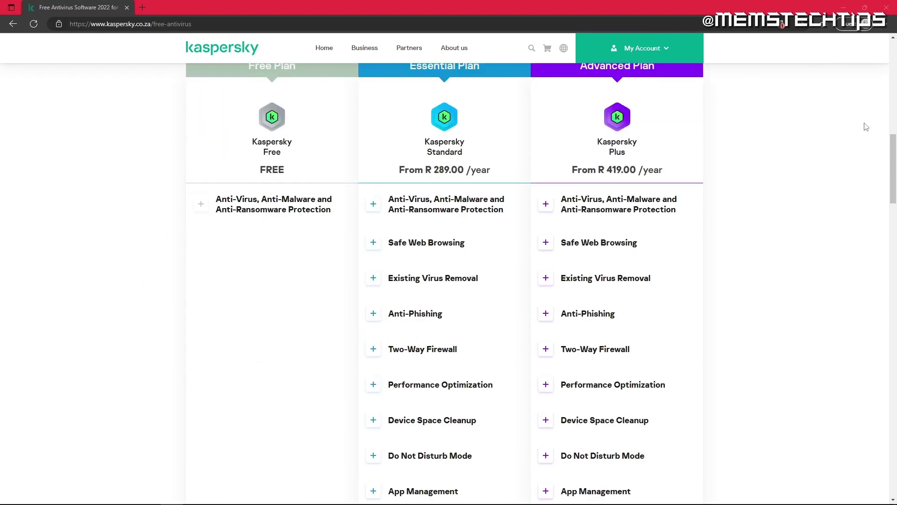
- Expand the Anti-Virus row to show its description across the Free, Standard and Plus plans
left_click(201, 205)
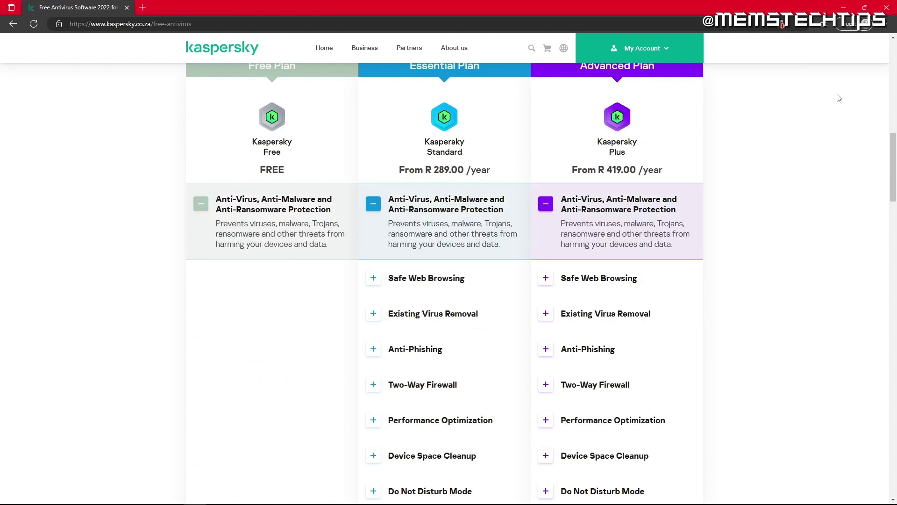
scroll(839, 97, "down", 3)
scroll(841, 104, "down", 1)
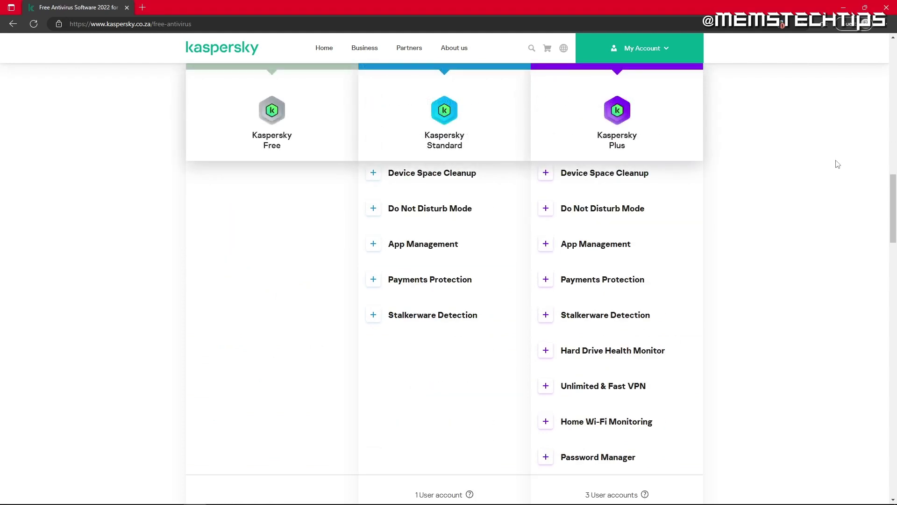
scroll(796, 177, "down", 1)
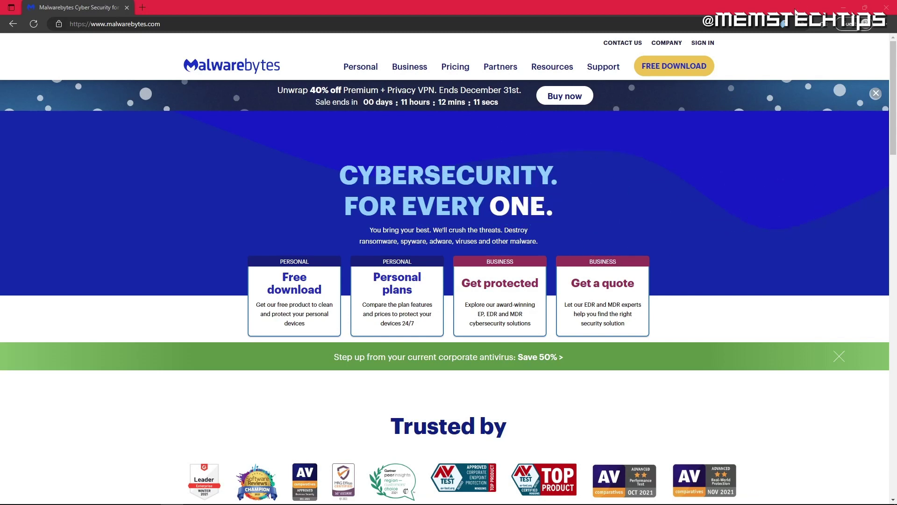
scroll(792, 46, "down", 1)
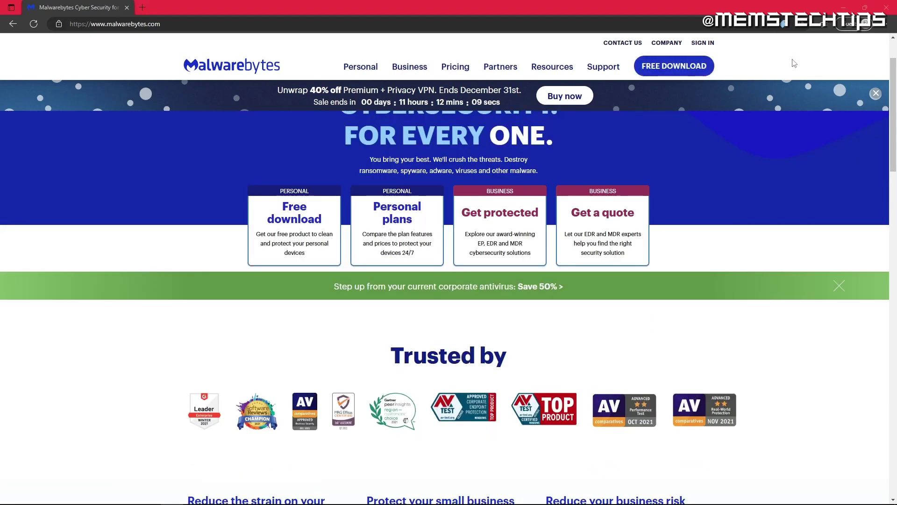
scroll(794, 63, "down", 2)
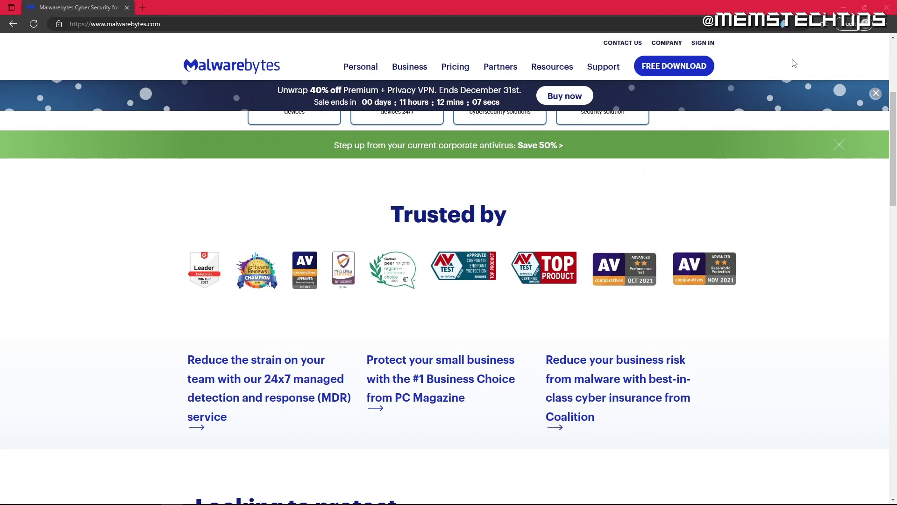
scroll(794, 63, "down", 1)
scroll(794, 64, "down", 2)
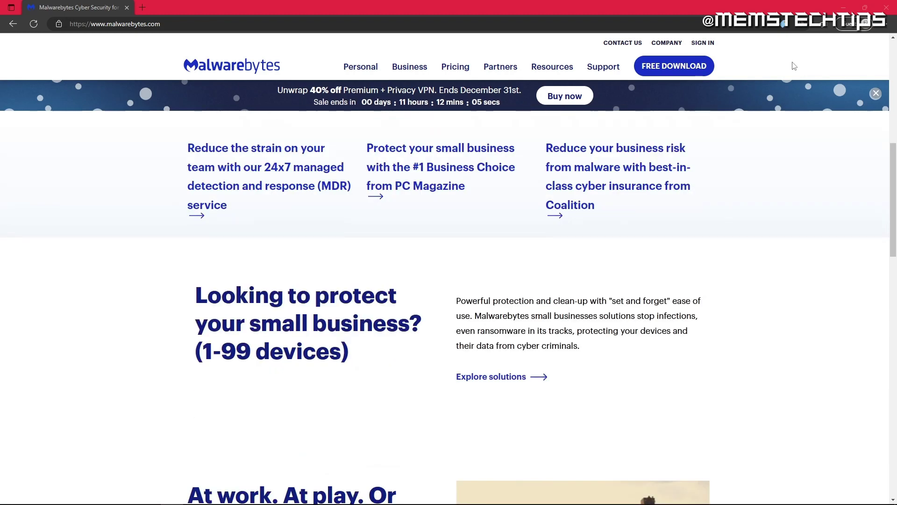
scroll(794, 65, "down", 1)
scroll(794, 65, "down", 1)
scroll(794, 65, "down", 1)
scroll(794, 65, "down", 1)
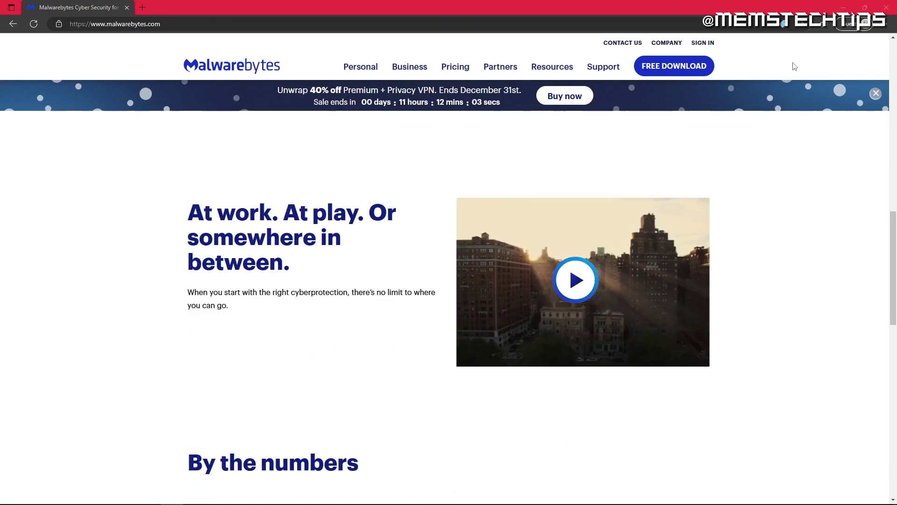
scroll(819, 89, "down", 1)
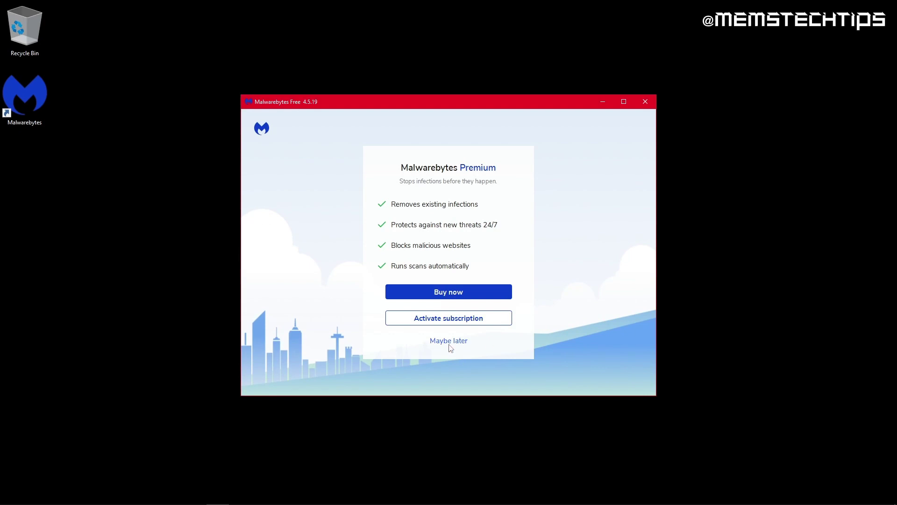
- Dismiss the upgrade prompt and deactivate the premium trial under Settings > Account
left_click(449, 343)
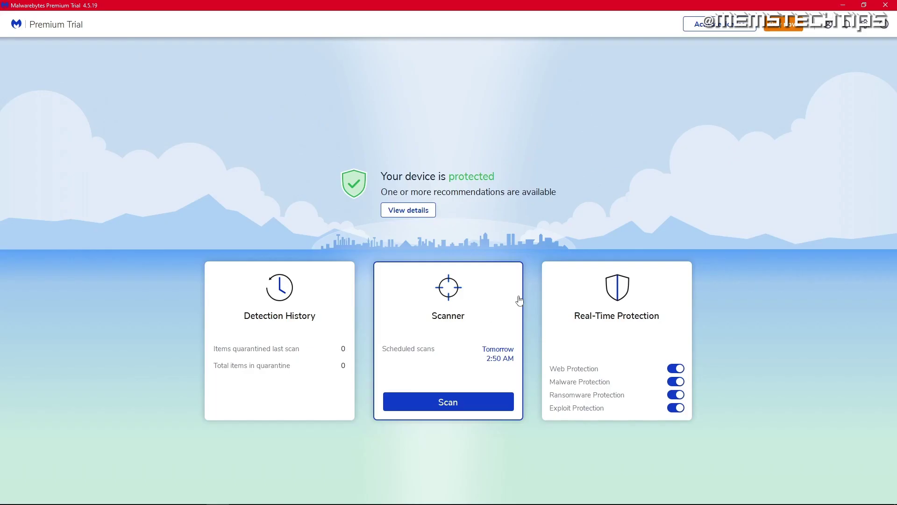
left_click(866, 25)
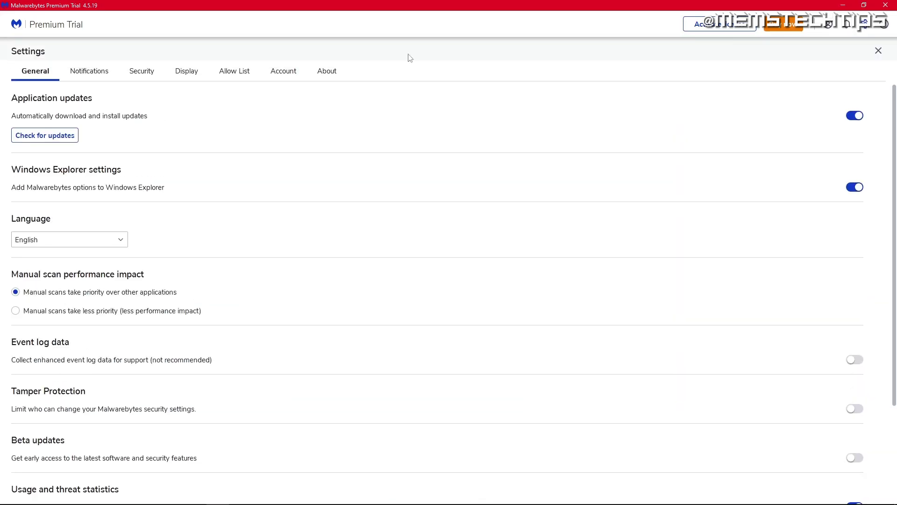
left_click(283, 71)
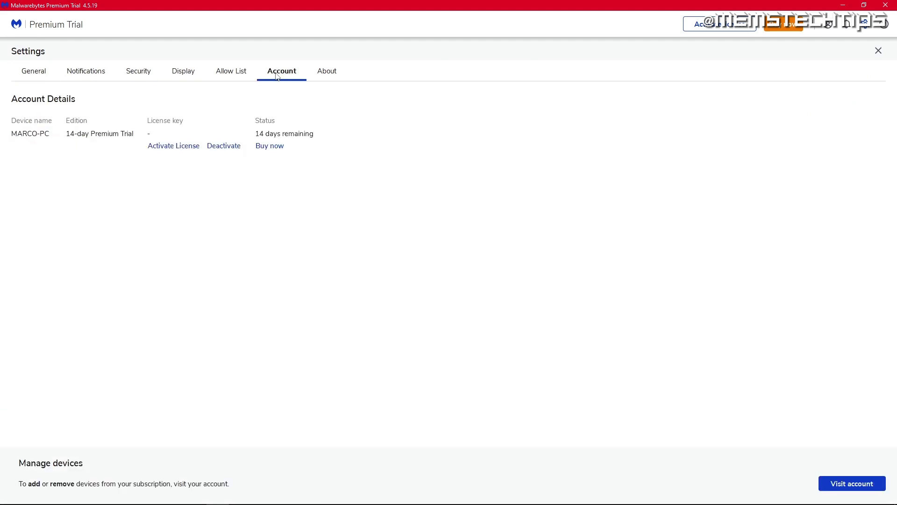
left_click(225, 146)
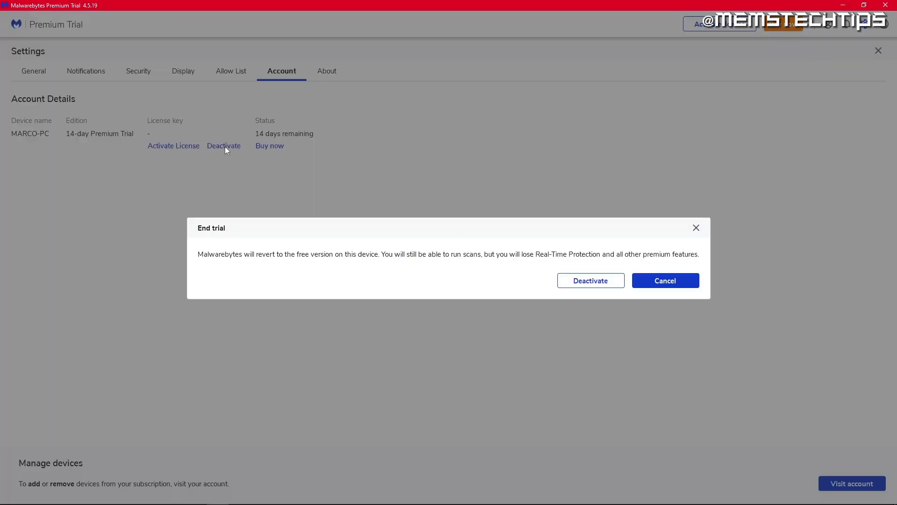
left_click(335, 188)
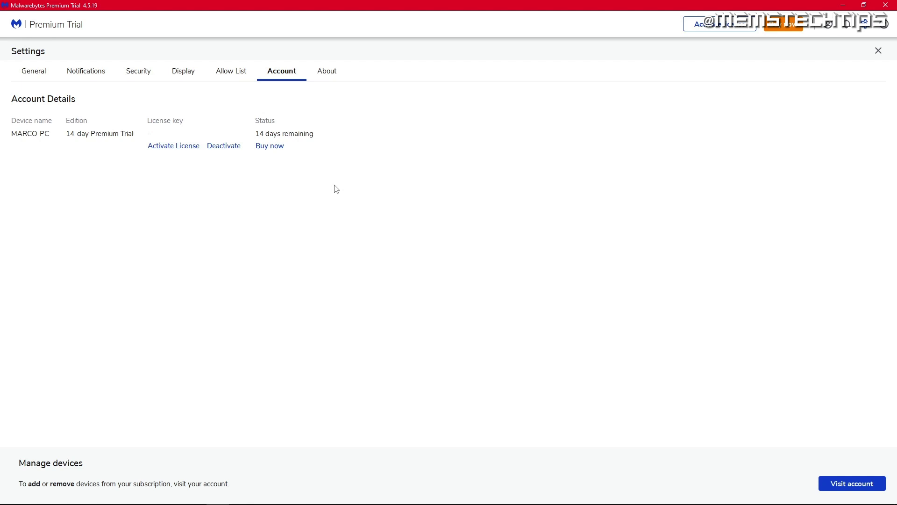
- Review the Security settings, return to the dashboard, and start a threat scan
left_click(139, 72)
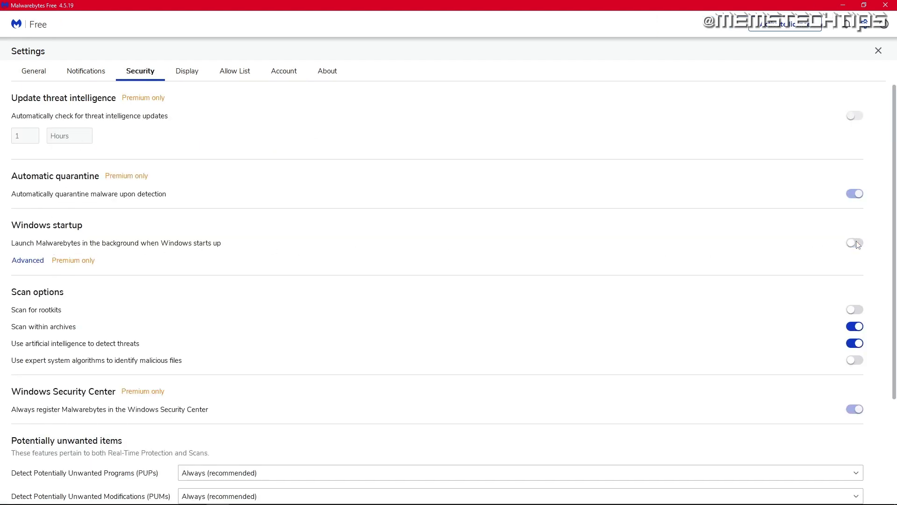
left_click(879, 52)
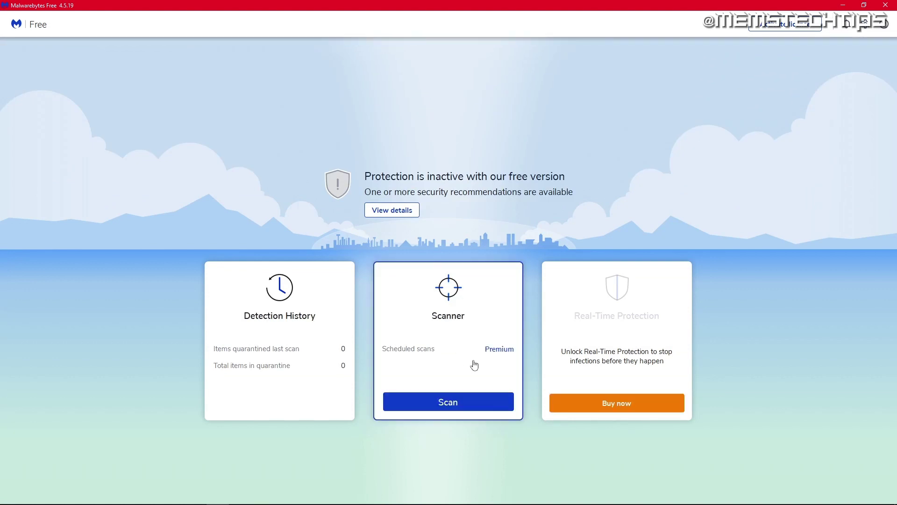
left_click(458, 400)
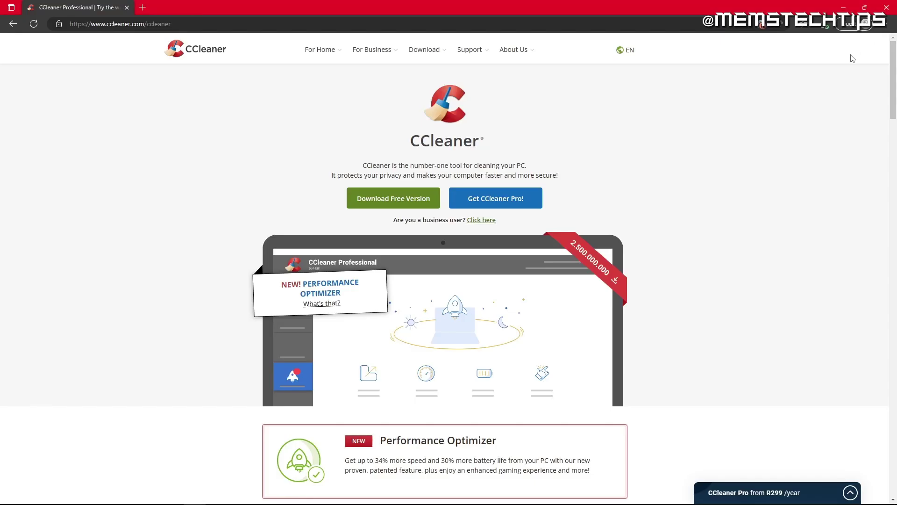
scroll(851, 60, "down", 2)
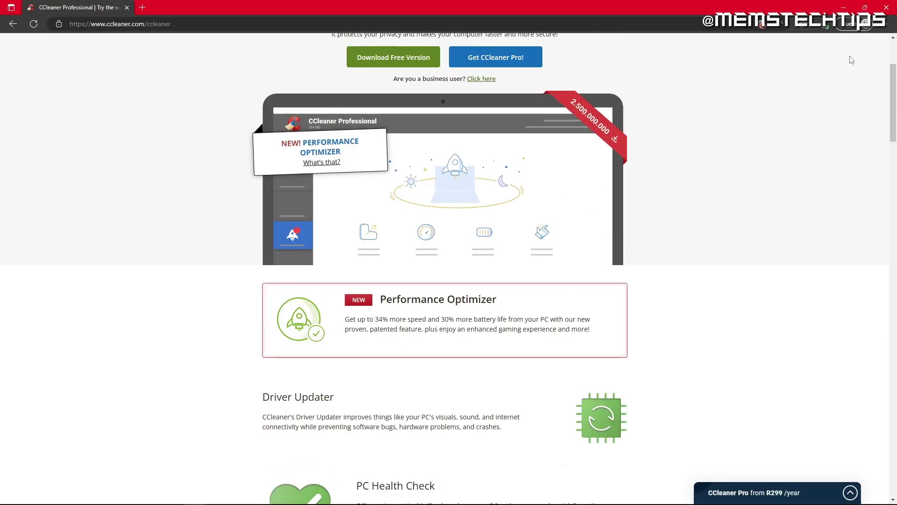
scroll(851, 60, "down", 2)
scroll(851, 60, "down", 1)
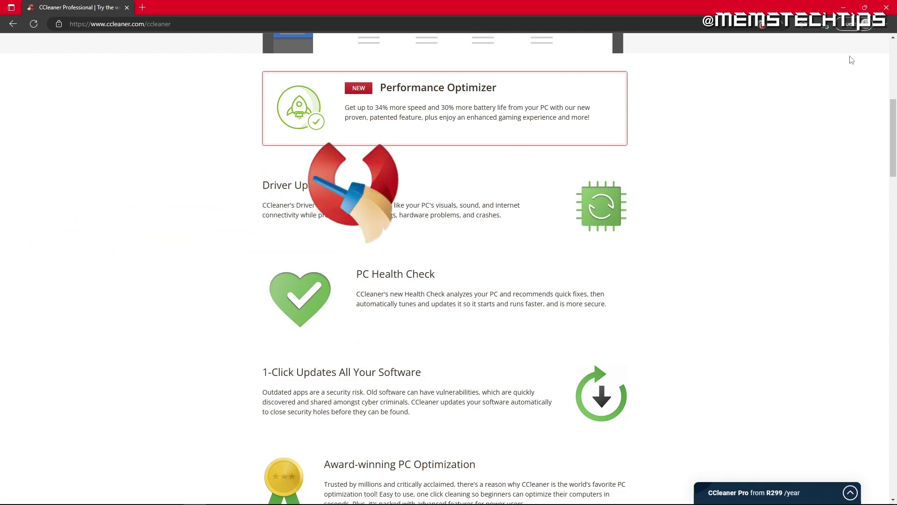
scroll(851, 60, "down", 2)
scroll(852, 59, "down", 2)
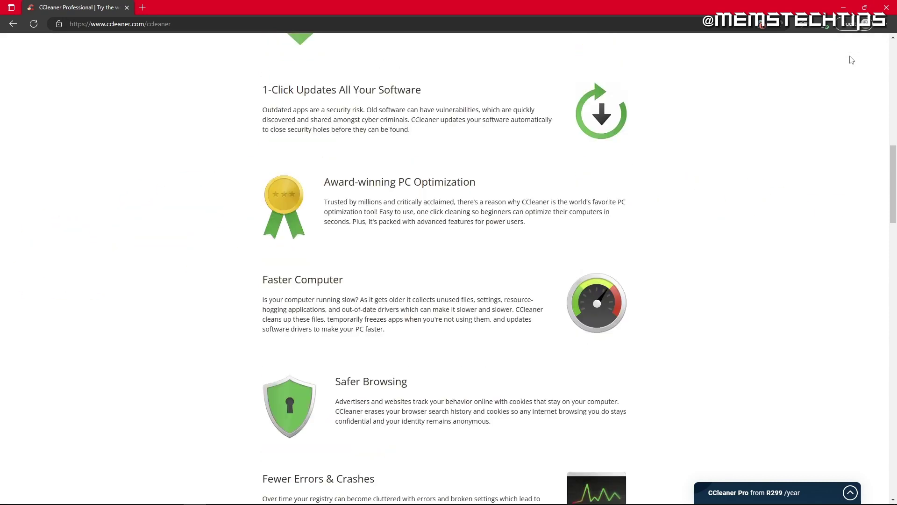
scroll(851, 59, "down", 2)
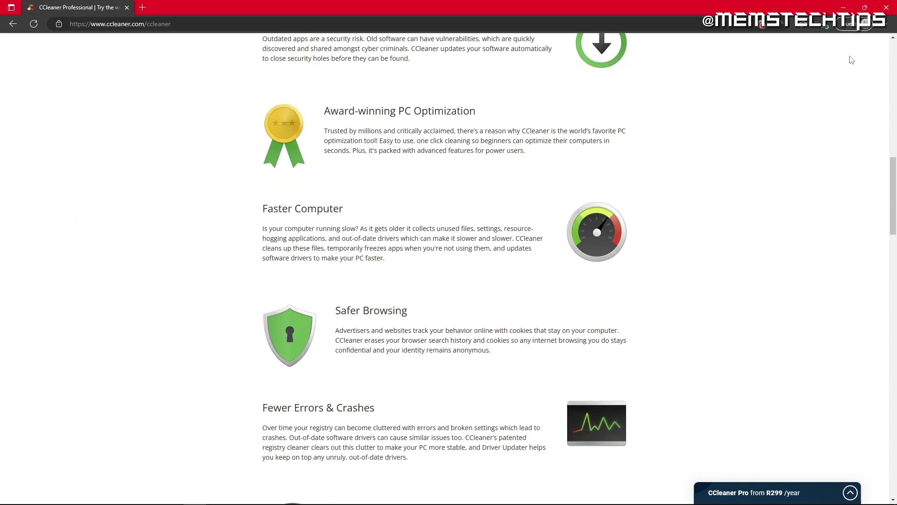
scroll(851, 59, "down", 2)
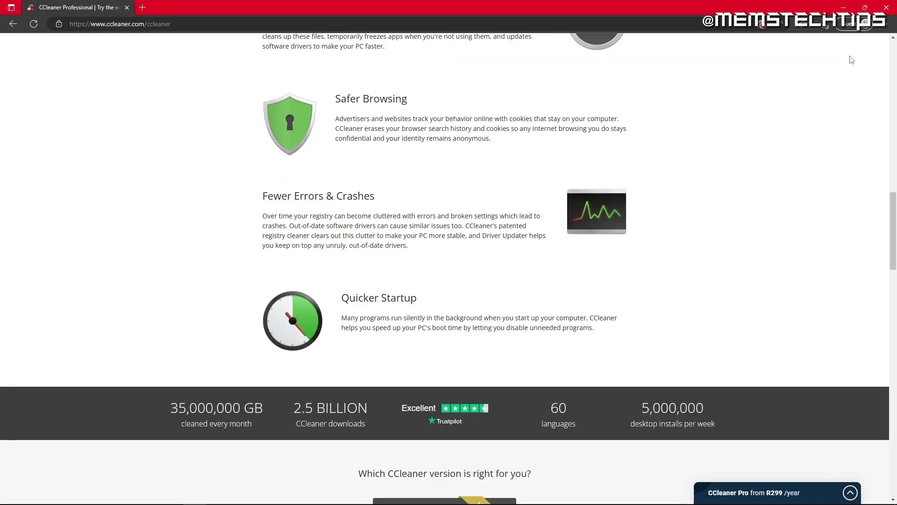
scroll(851, 60, "down", 3)
scroll(851, 59, "down", 2)
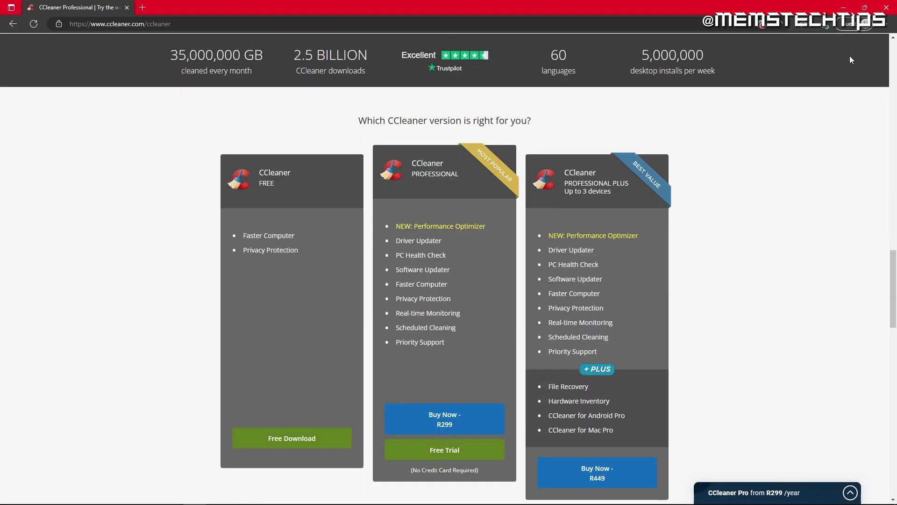
scroll(849, 55, "down", 2)
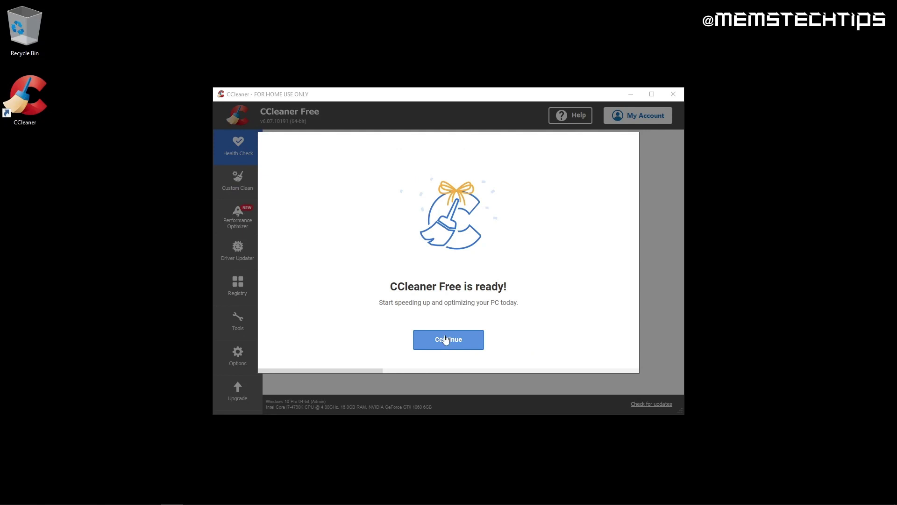
- Get past the ready screen and uncheck Enable Smart Cleaning, confirming with Yes
left_click(446, 340)
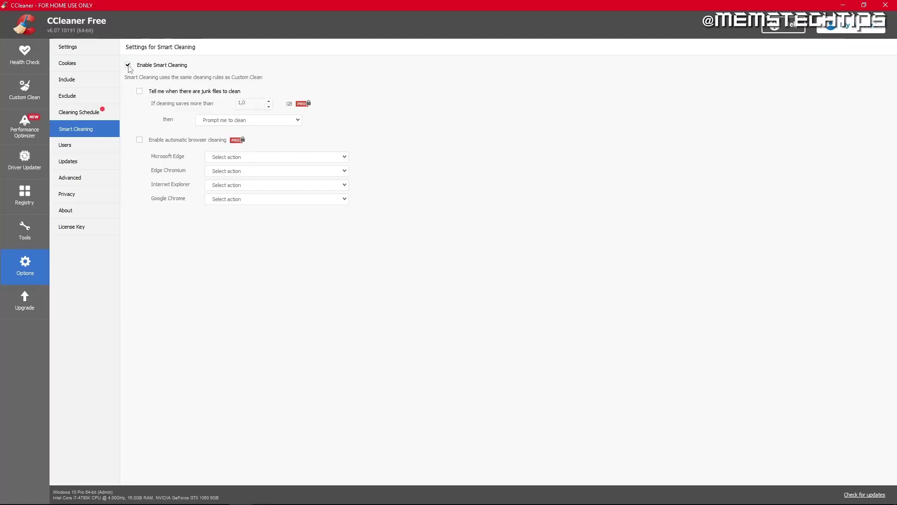
left_click(127, 65)
left_click(470, 292)
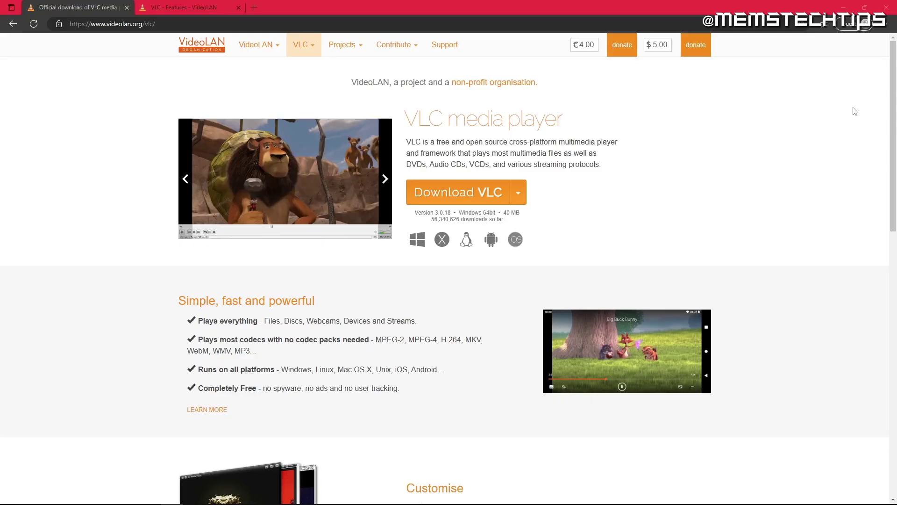
scroll(853, 113, "down", 2)
scroll(849, 114, "down", 1)
scroll(848, 115, "down", 1)
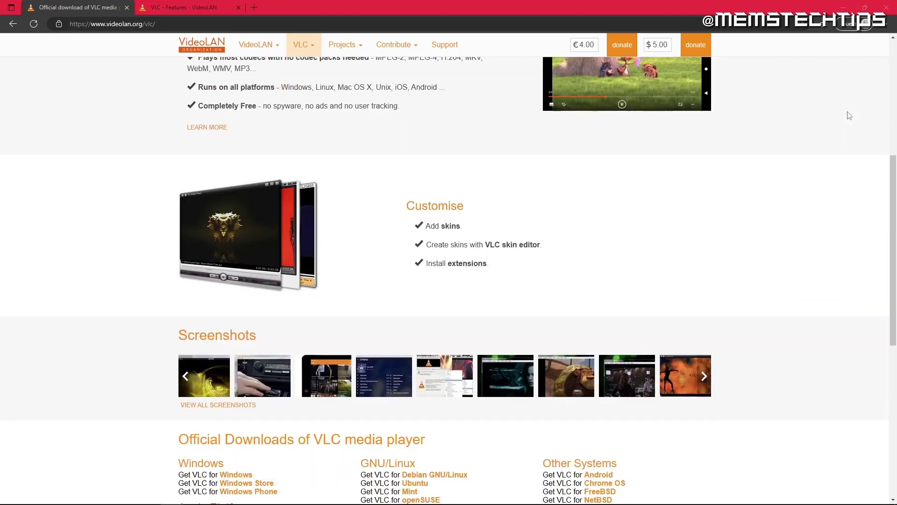
scroll(849, 115, "down", 1)
scroll(849, 118, "down", 1)
scroll(849, 118, "down", 2)
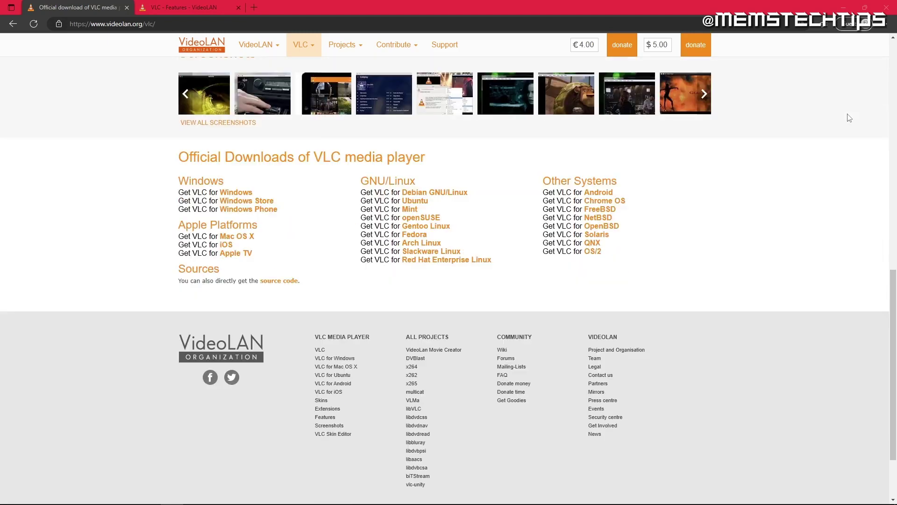
- Move from the VLC download page to the VLC Features page
key("ctrl+Tab")
scroll(815, 62, "down", 1)
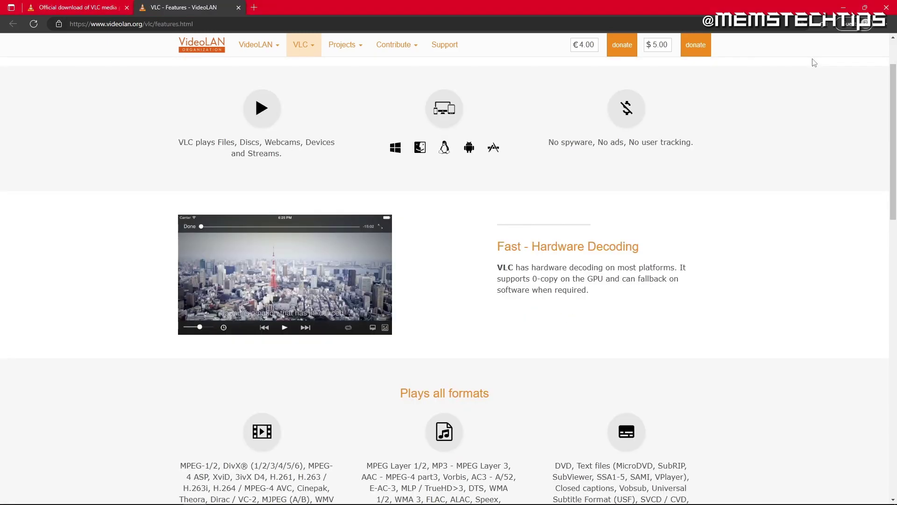
scroll(815, 63, "down", 2)
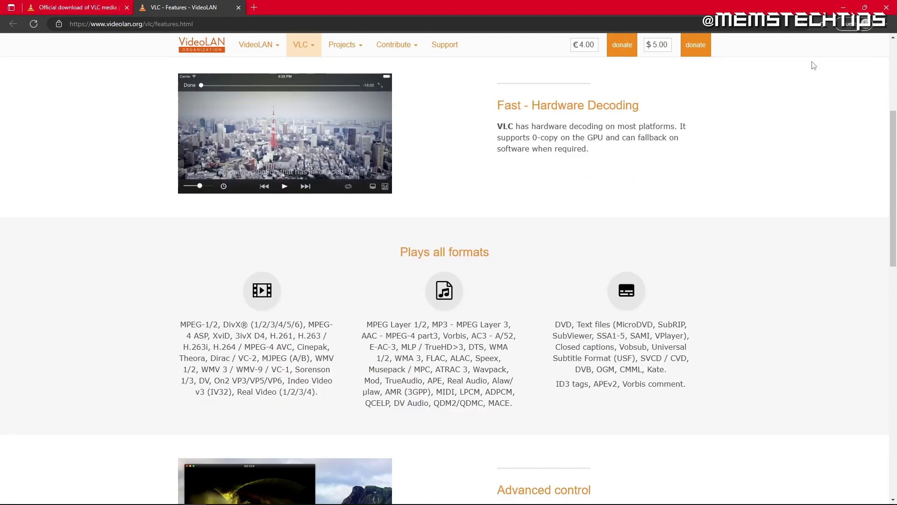
scroll(814, 65, "down", 2)
scroll(815, 65, "down", 1)
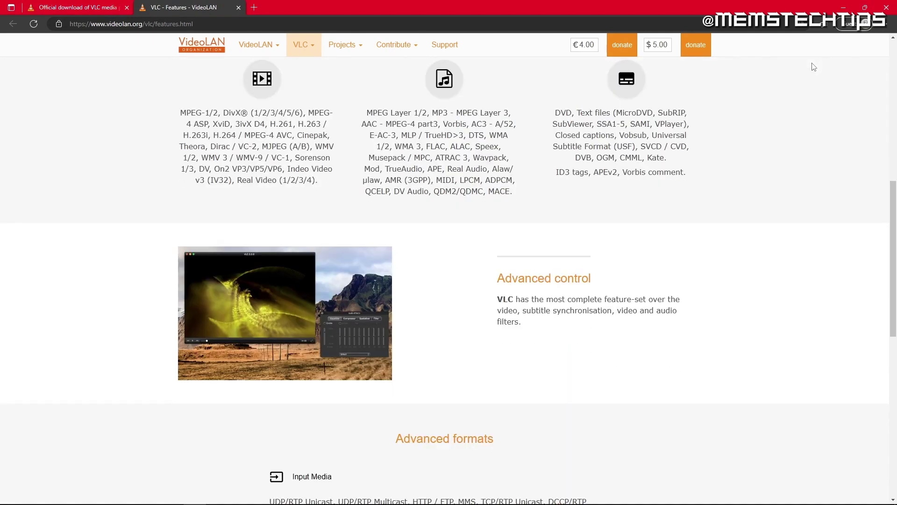
scroll(814, 67, "down", 1)
scroll(814, 68, "down", 1)
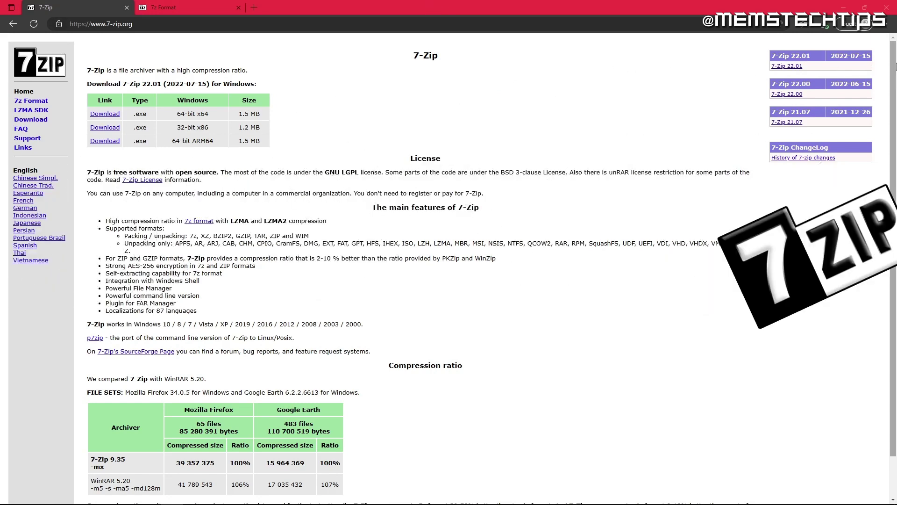
scroll(894, 85, "down", 1)
scroll(895, 84, "down", 1)
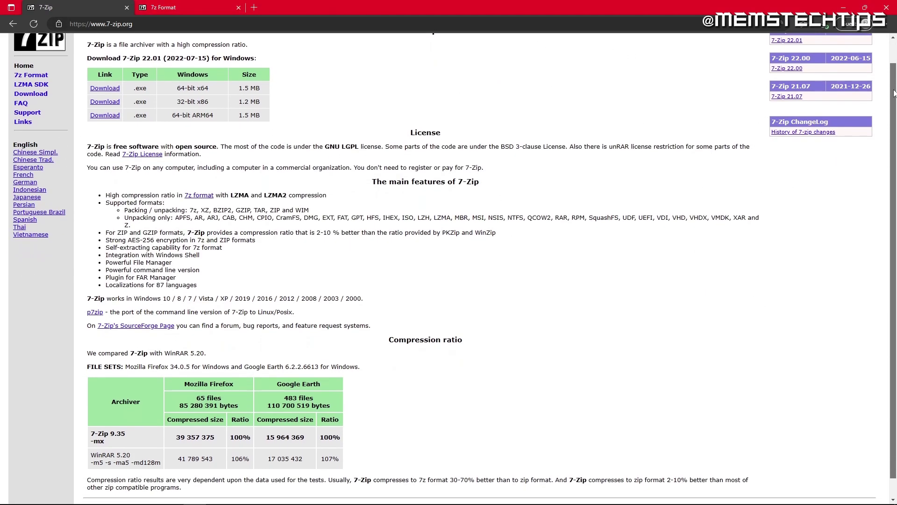
left_click(198, 7)
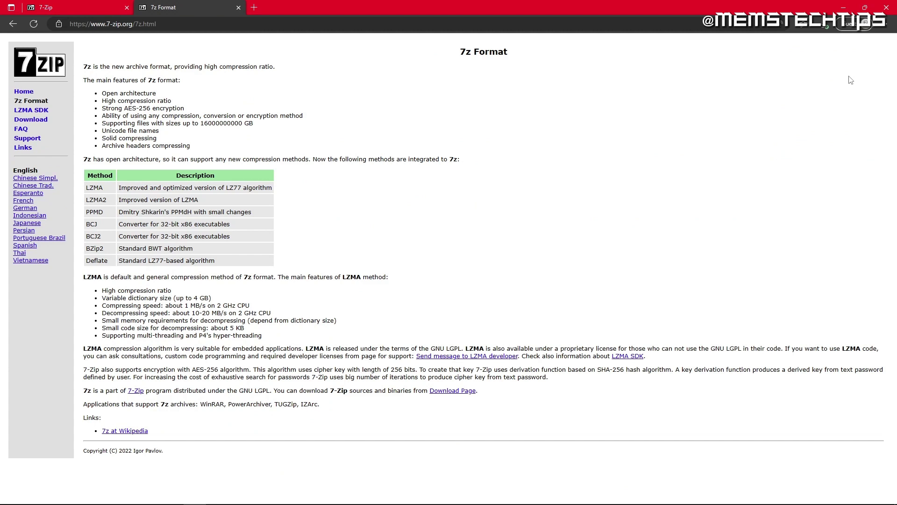
left_click(100, 10)
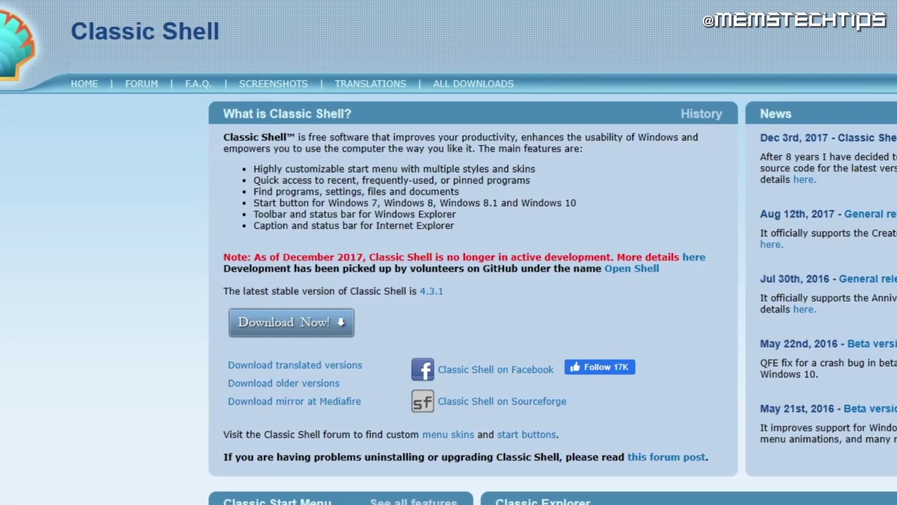
scroll(842, 137, "down", 2)
scroll(842, 138, "down", 1)
scroll(842, 138, "down", 1)
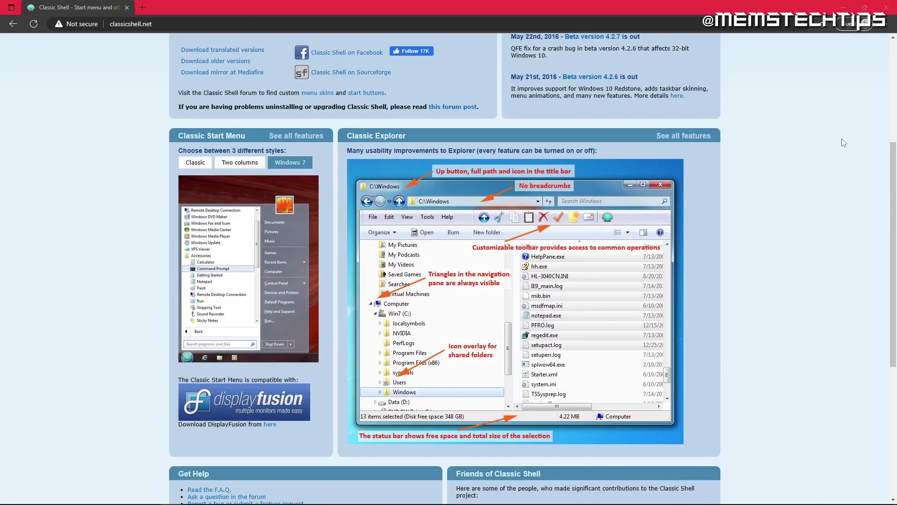
scroll(842, 139, "down", 1)
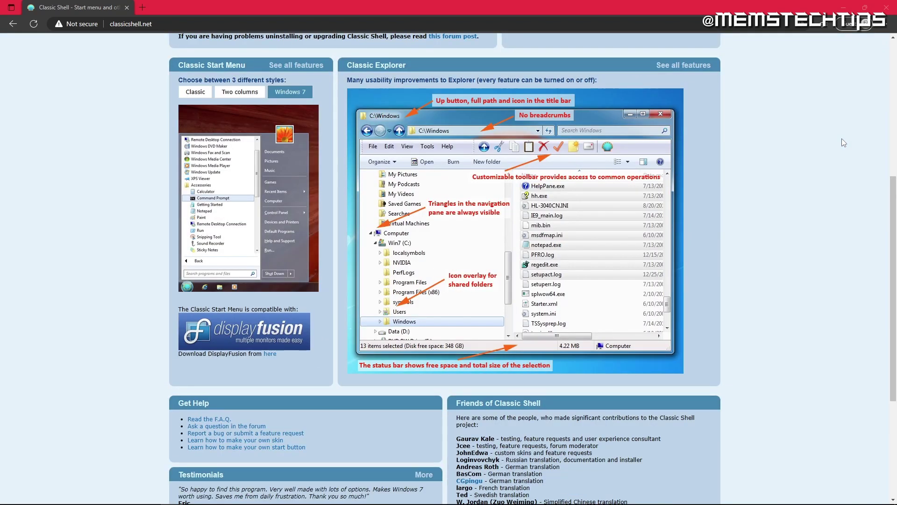
scroll(842, 139, "down", 2)
scroll(843, 139, "down", 1)
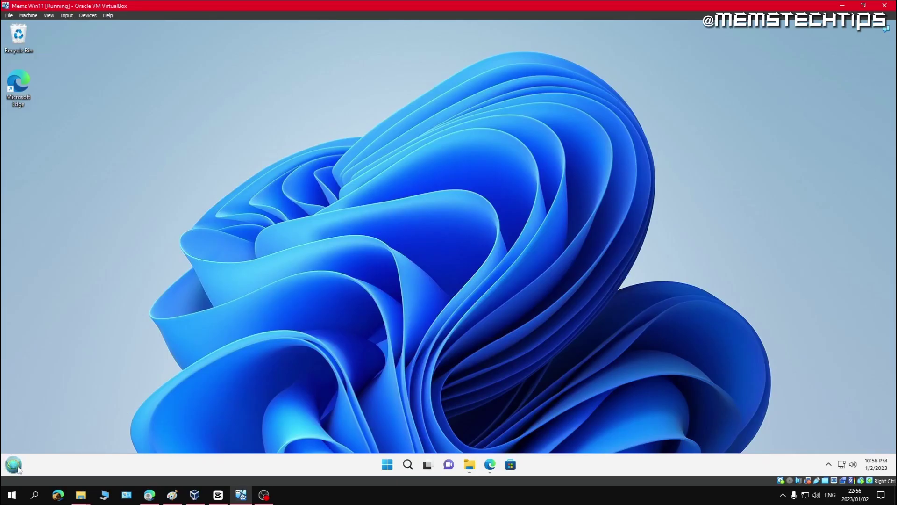
- Compare the Classic Shell menu and All Programs with the Windows 11 Start menu, reopening classic
left_click(18, 468)
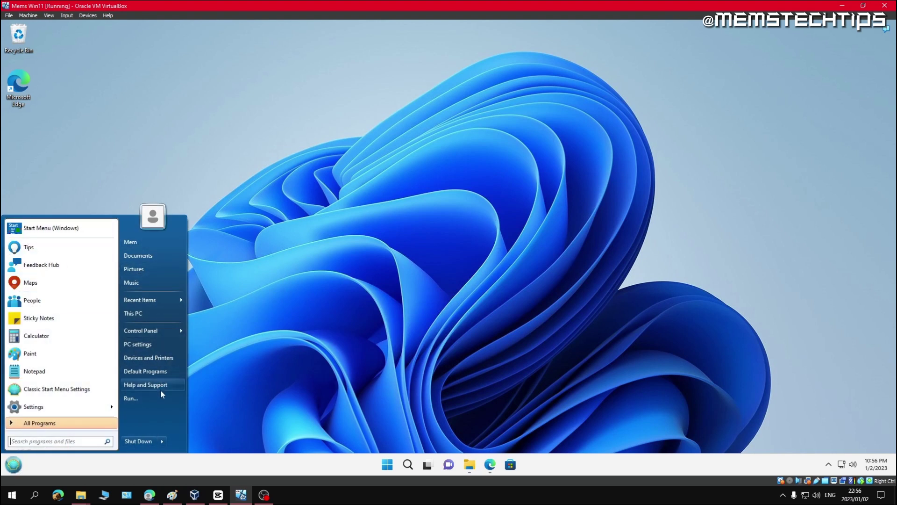
left_click(83, 425)
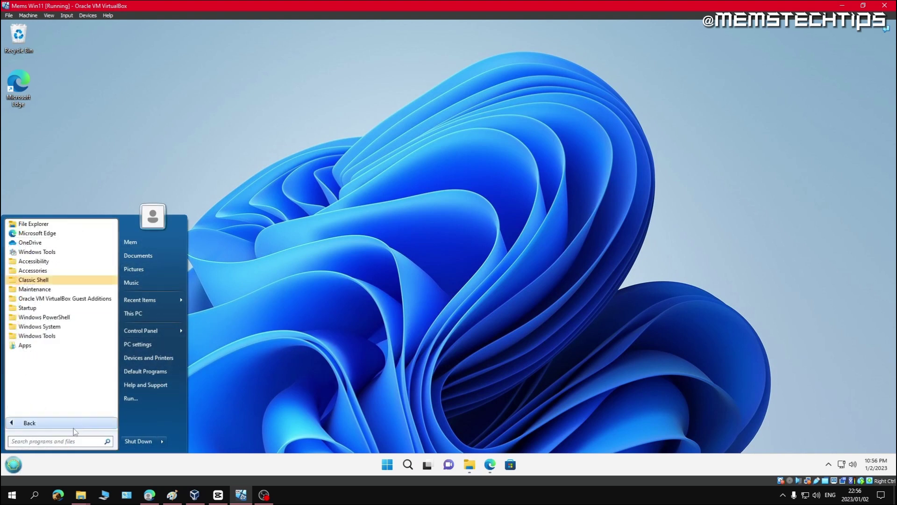
left_click(304, 343)
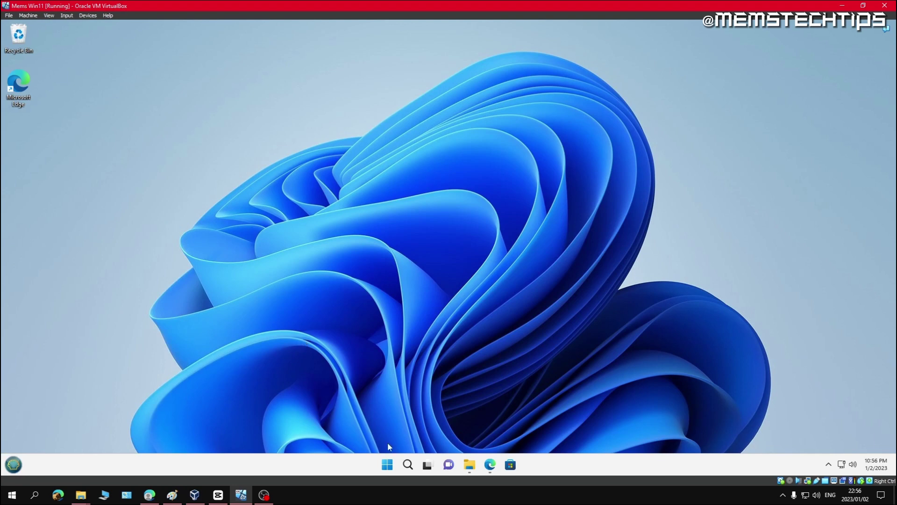
left_click(388, 466)
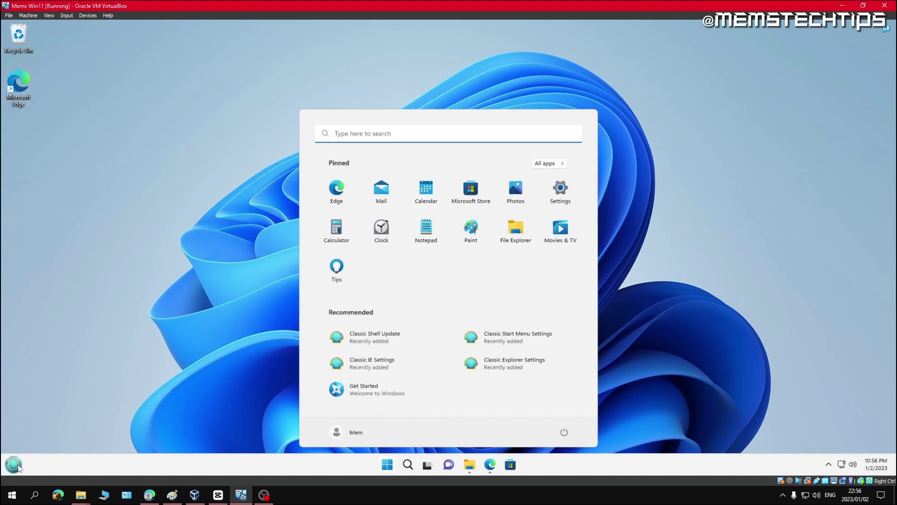
left_click(14, 466)
left_click(388, 465)
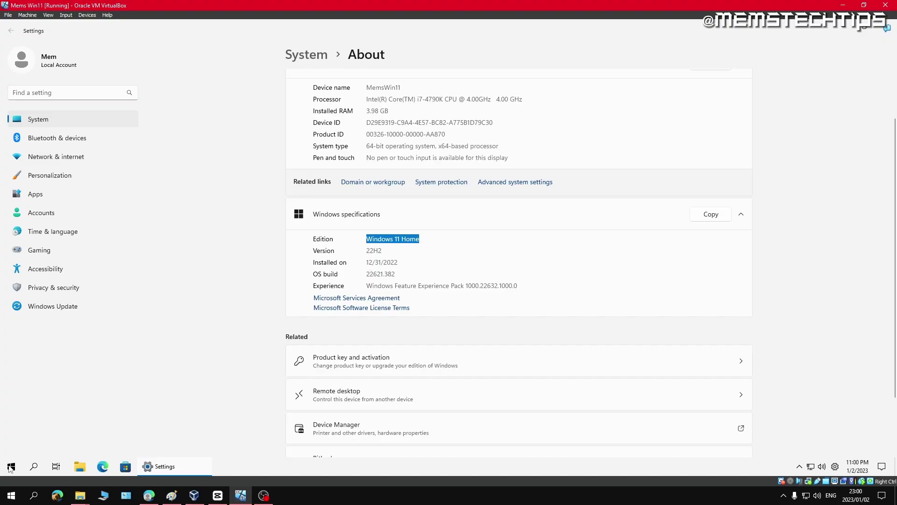
left_click(11, 467)
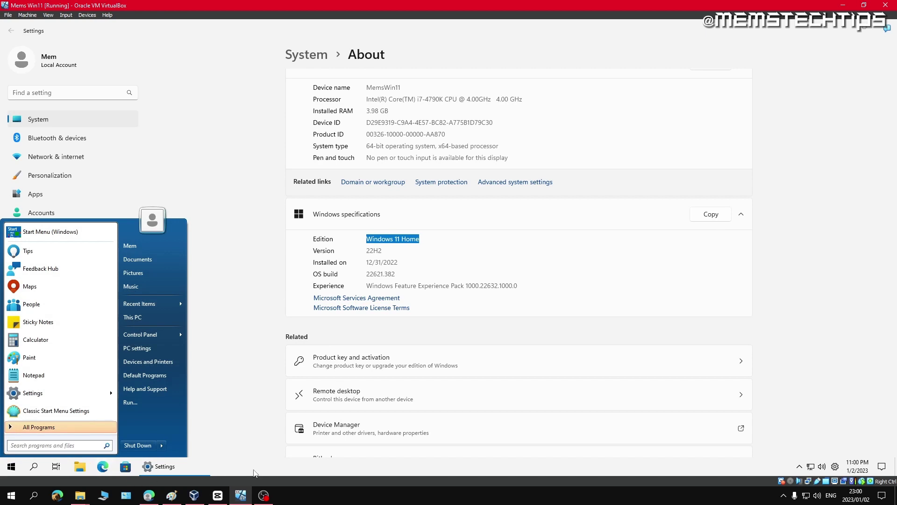
- Dismiss the guest's classic Start menu and reveal the hidden notification-area icons
left_click(799, 467)
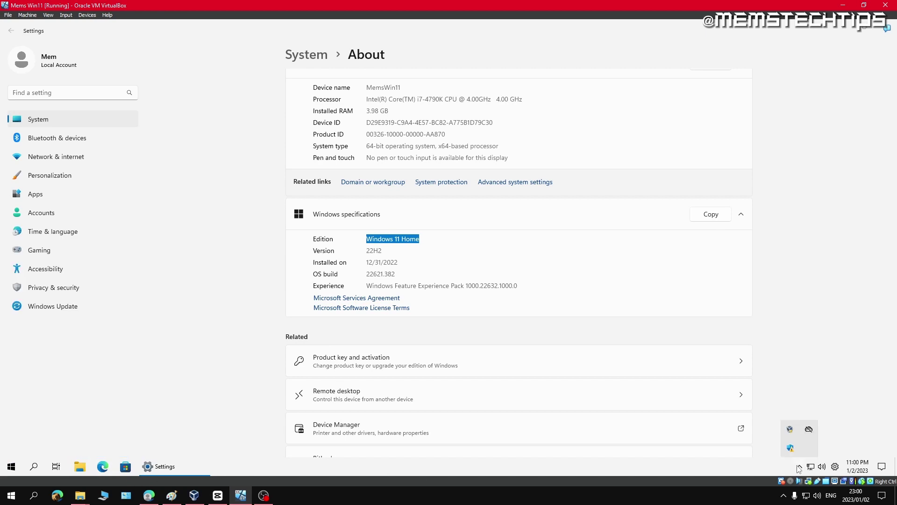